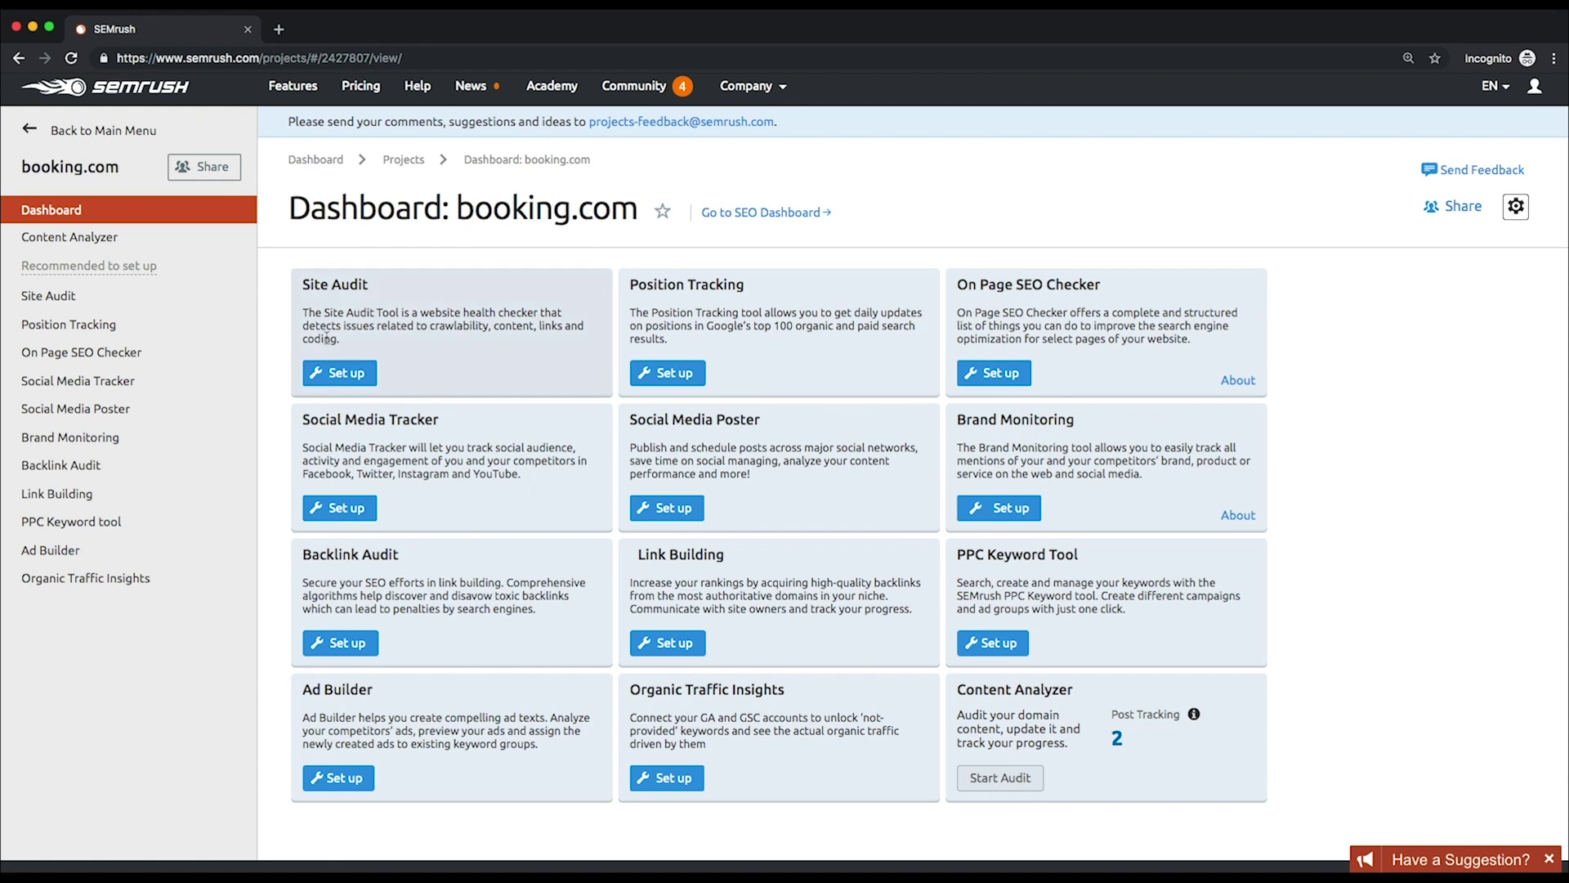
Step: Start the booking.com Site Audit setup and keep the scope as booking.com with all subdomains
{"action": "left_click", "coordinate": [342, 372]}
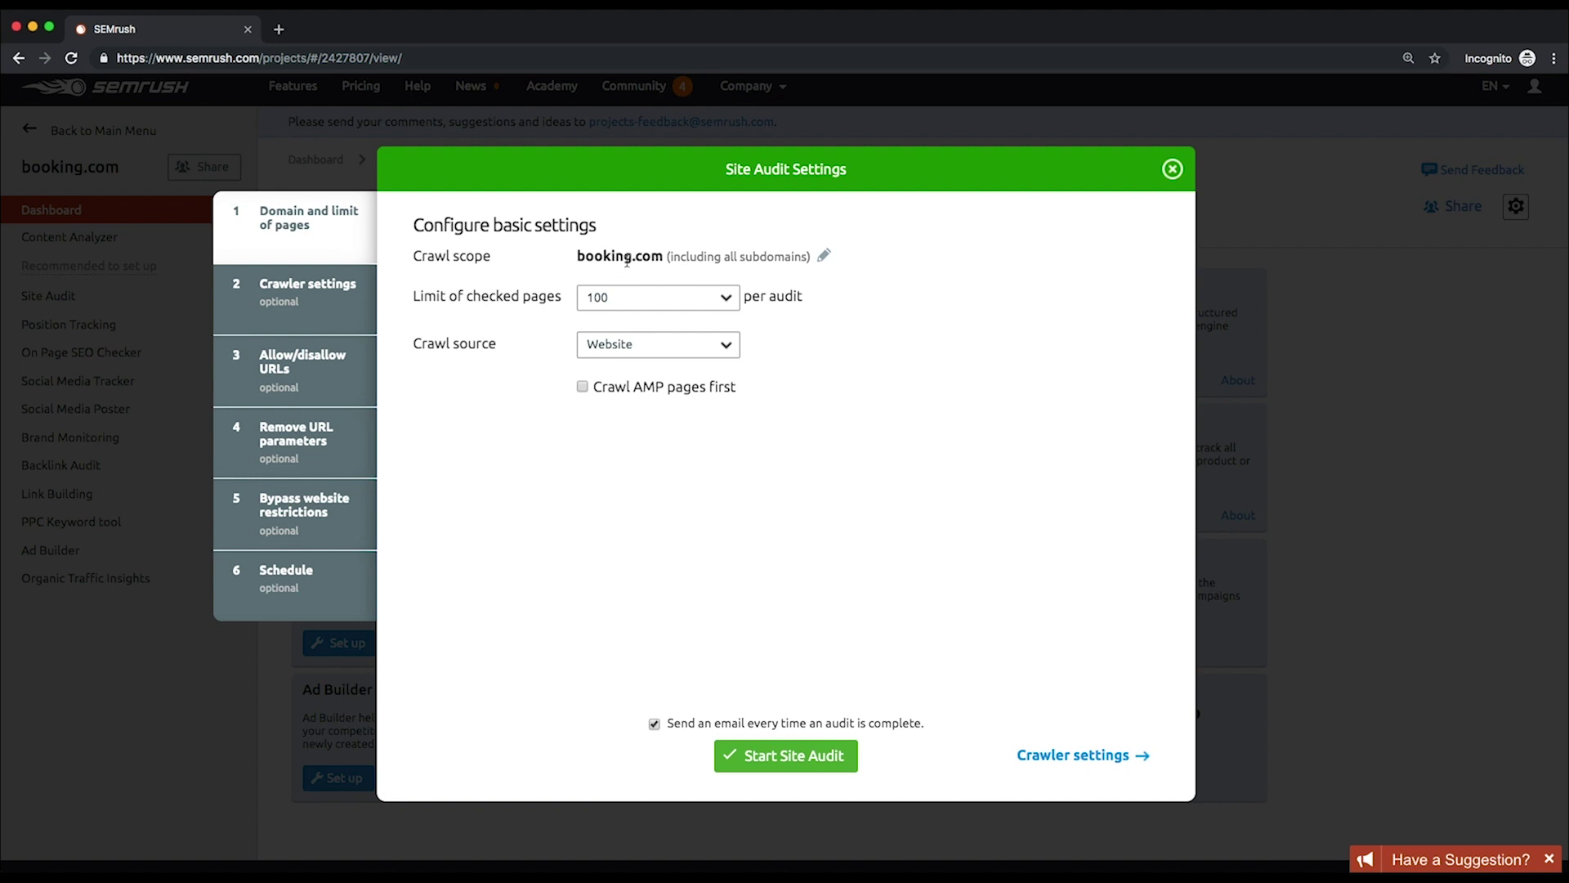
{"action": "left_click", "coordinate": [824, 256]}
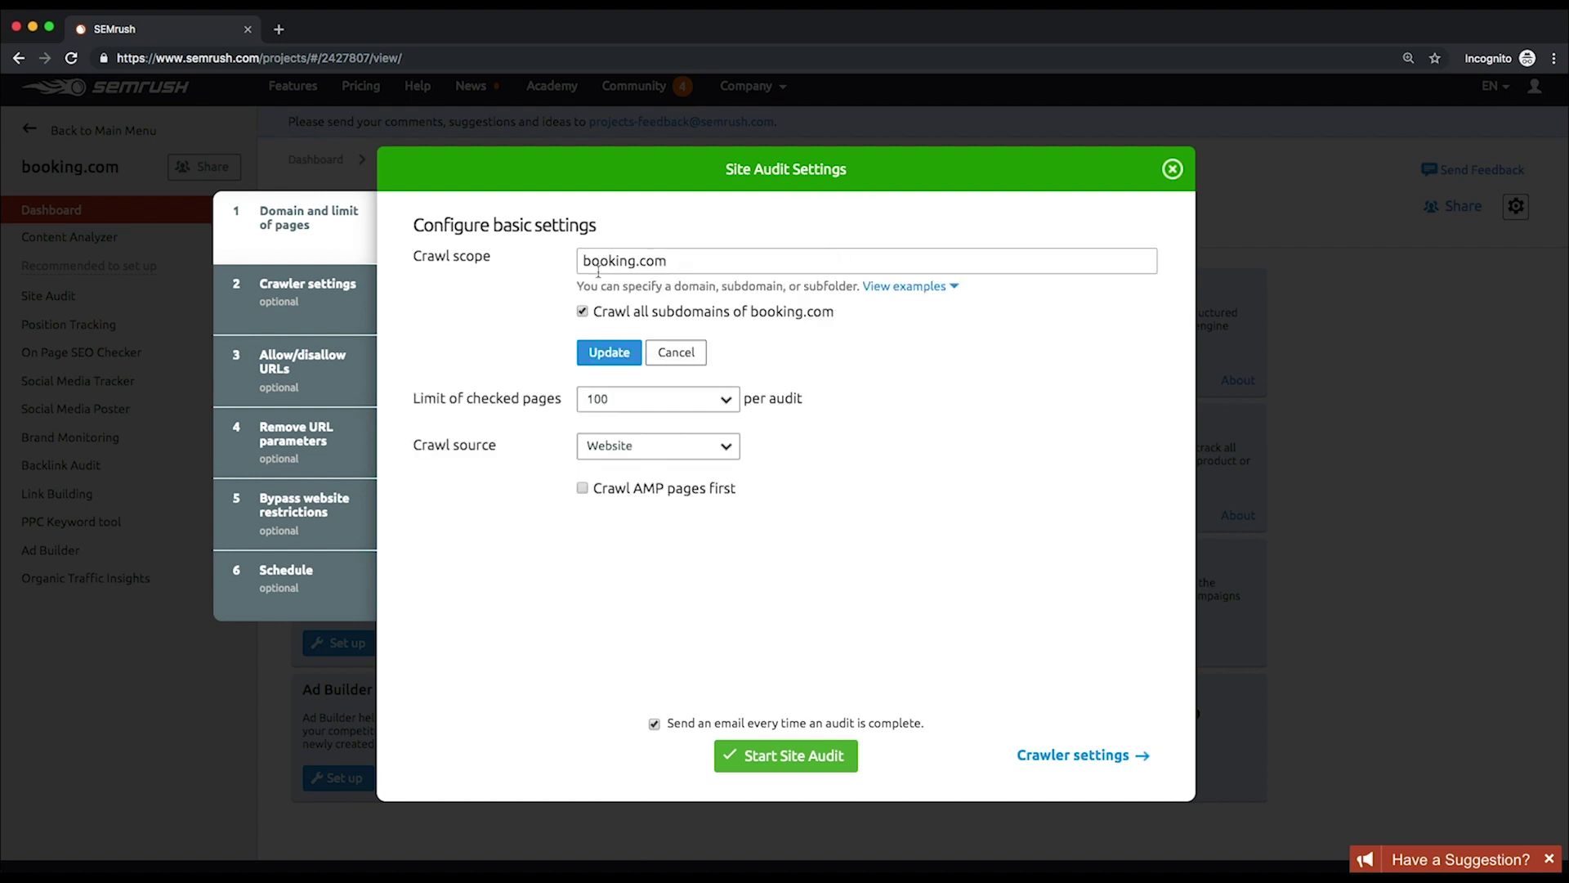
{"action": "left_click", "coordinate": [583, 260]}
{"action": "type", "text": "blog."}
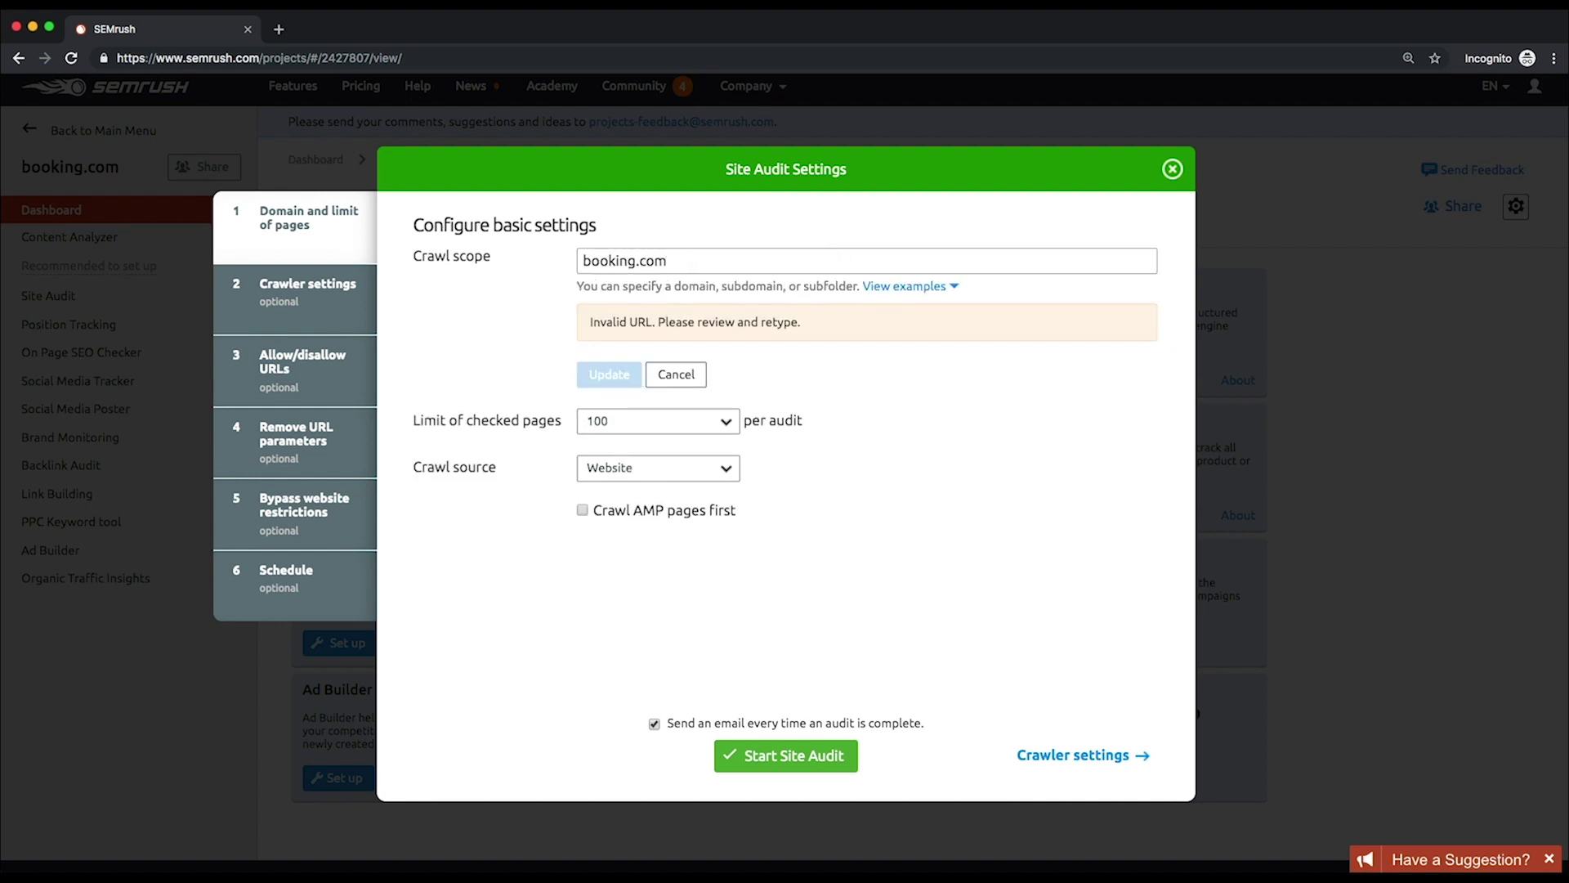
{"action": "type", "text": "/blog/"}
{"action": "key", "text": "BackSpace"}
{"action": "key", "text": "BackSpace"}
{"action": "key", "text": "BackSpace"}
{"action": "key", "text": "BackSpace"}
{"action": "left_click", "coordinate": [583, 312]}
{"action": "left_click", "coordinate": [608, 352]}
Step: Set the audit limit to 1,000 checked pages and keep Website as the crawl source
{"action": "left_click", "coordinate": [657, 295]}
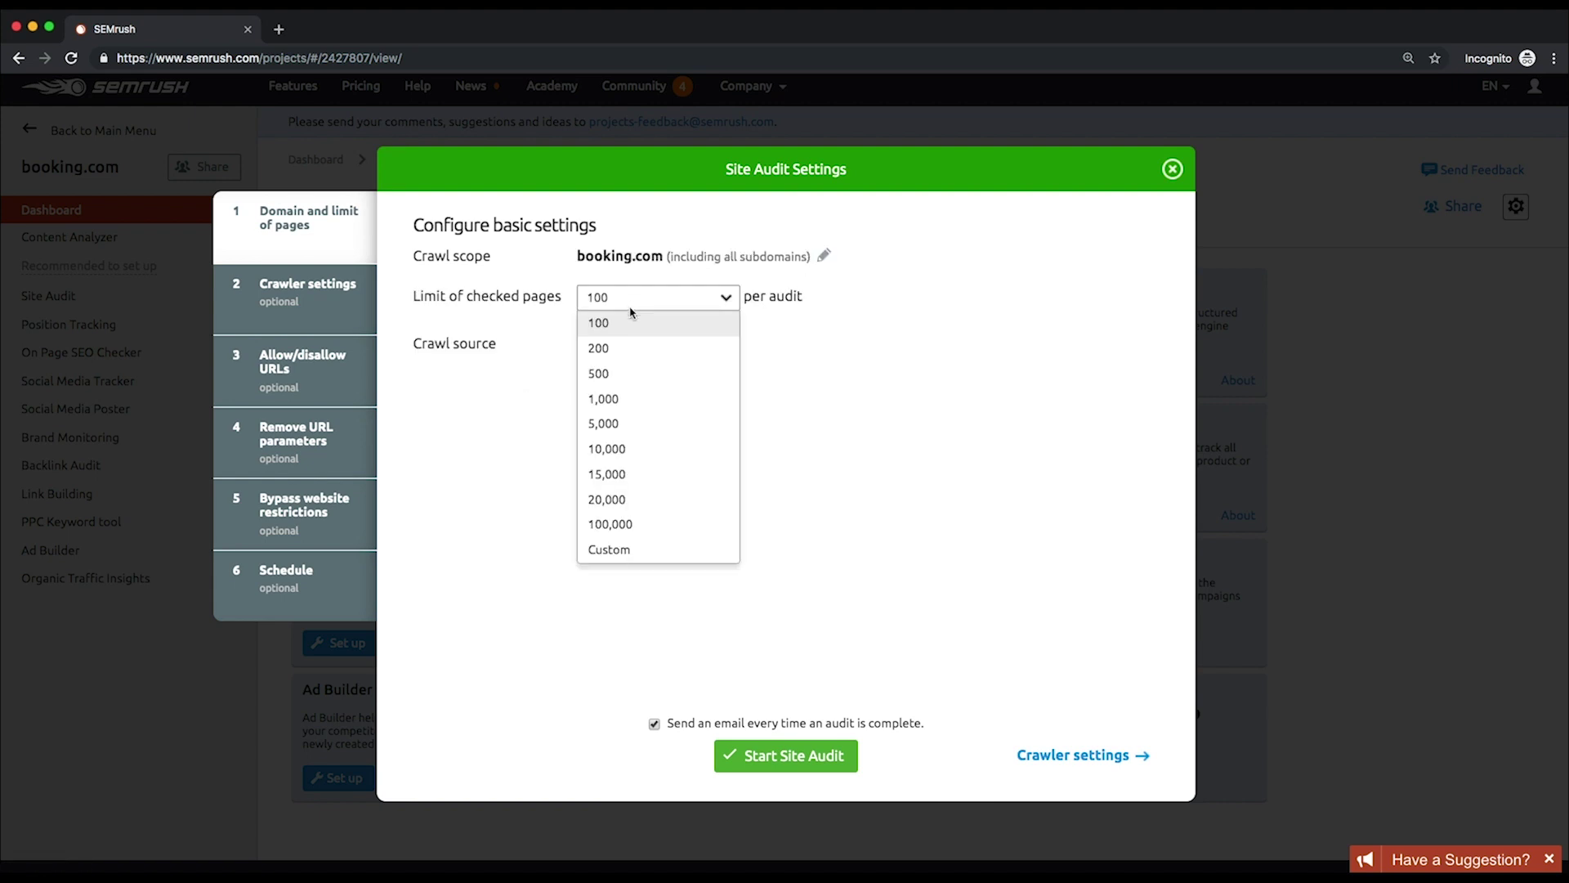
{"action": "left_click", "coordinate": [604, 399]}
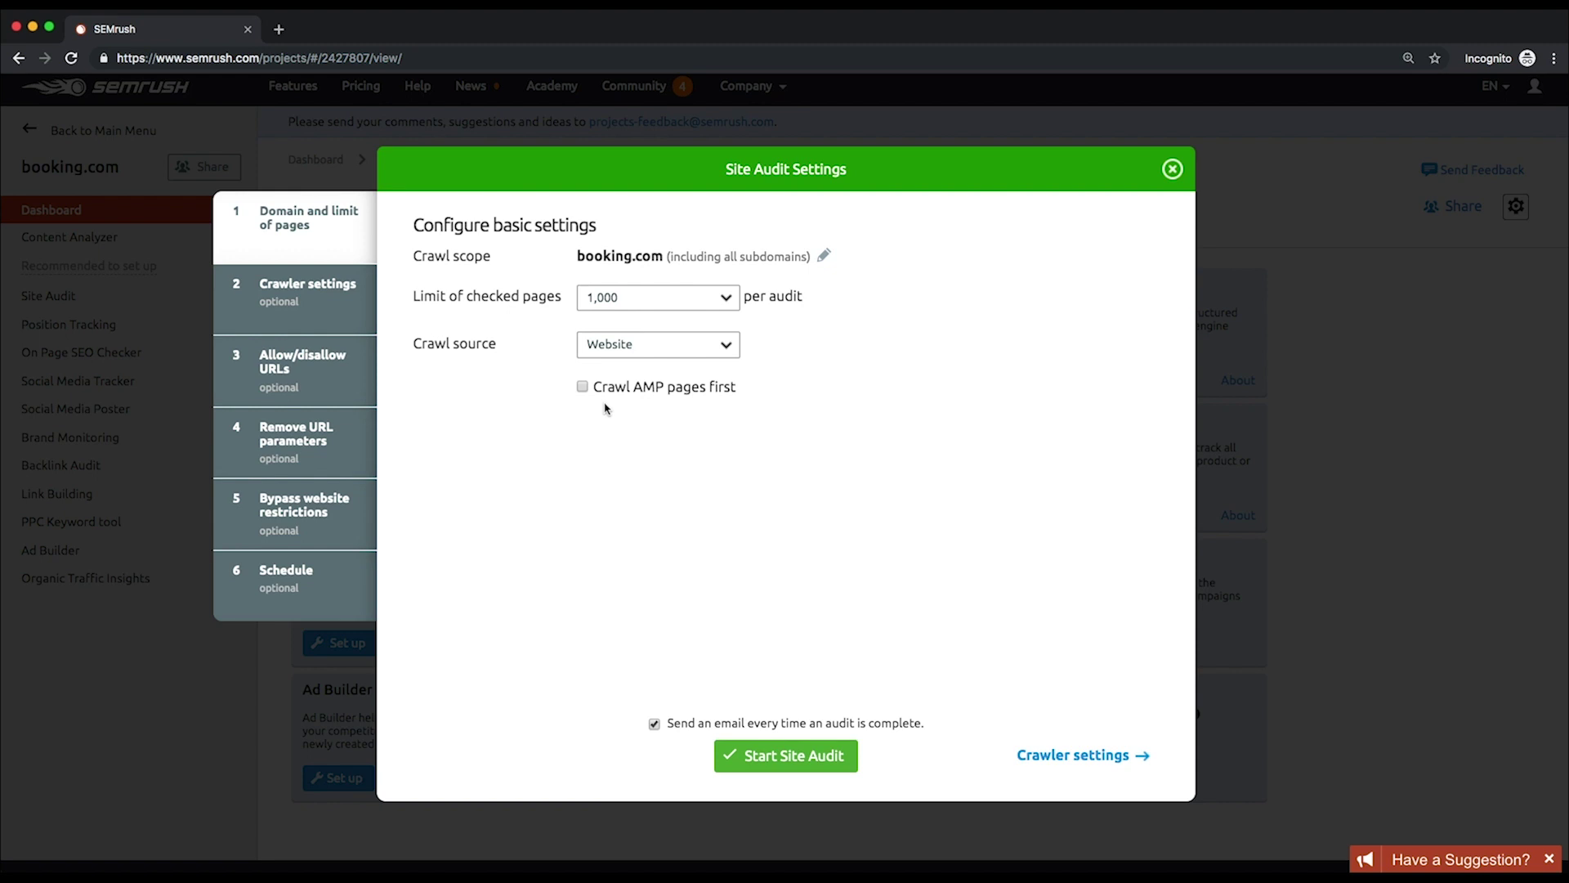
{"action": "left_click", "coordinate": [623, 348]}
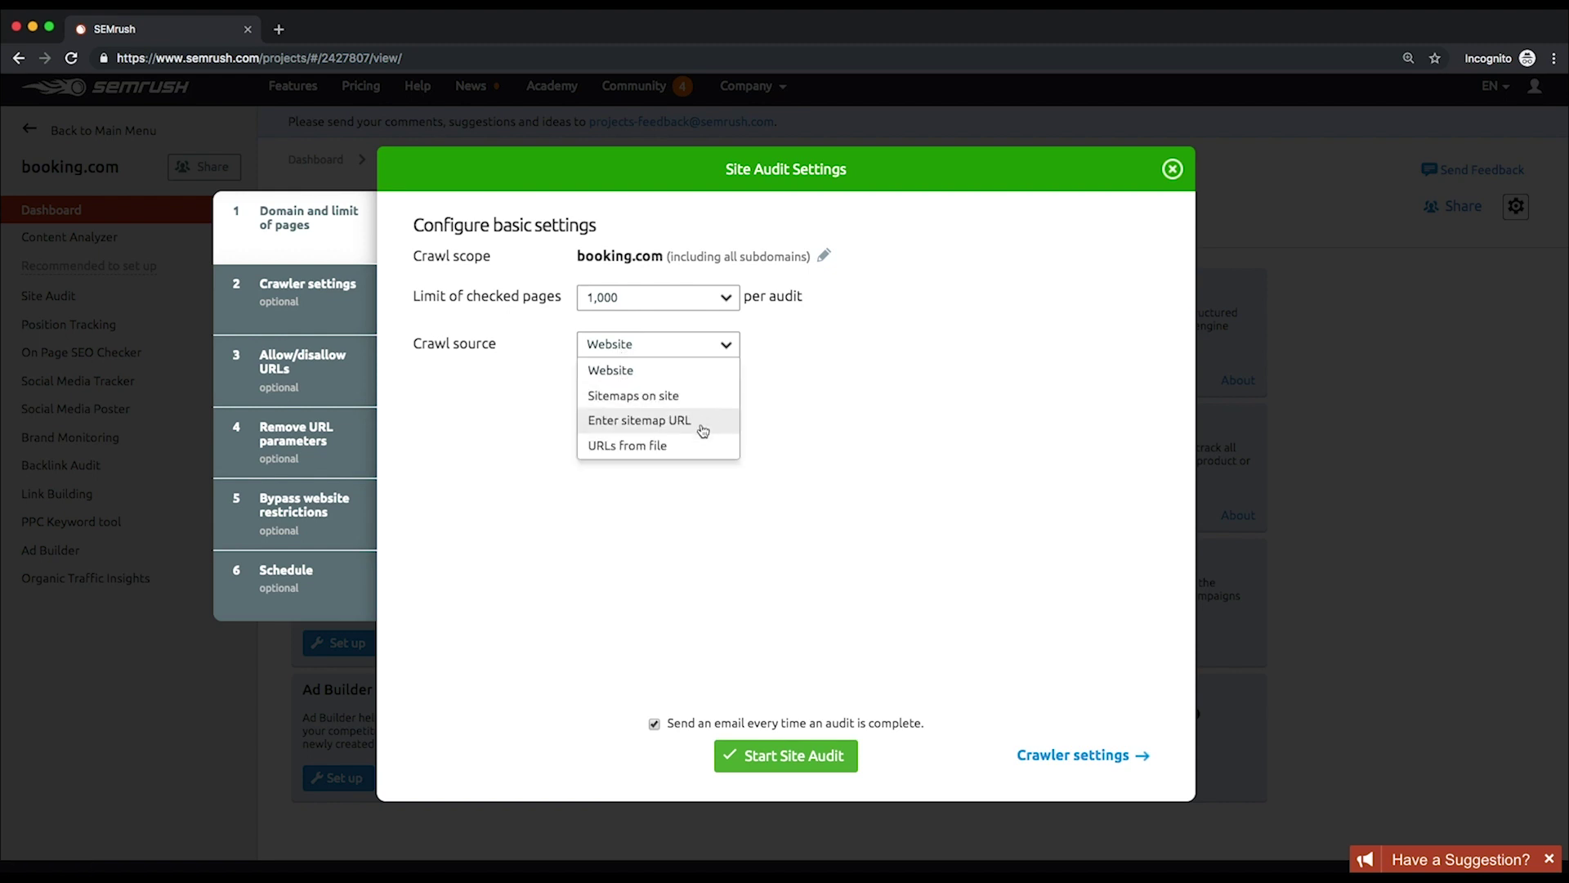
{"action": "left_click", "coordinate": [705, 374]}
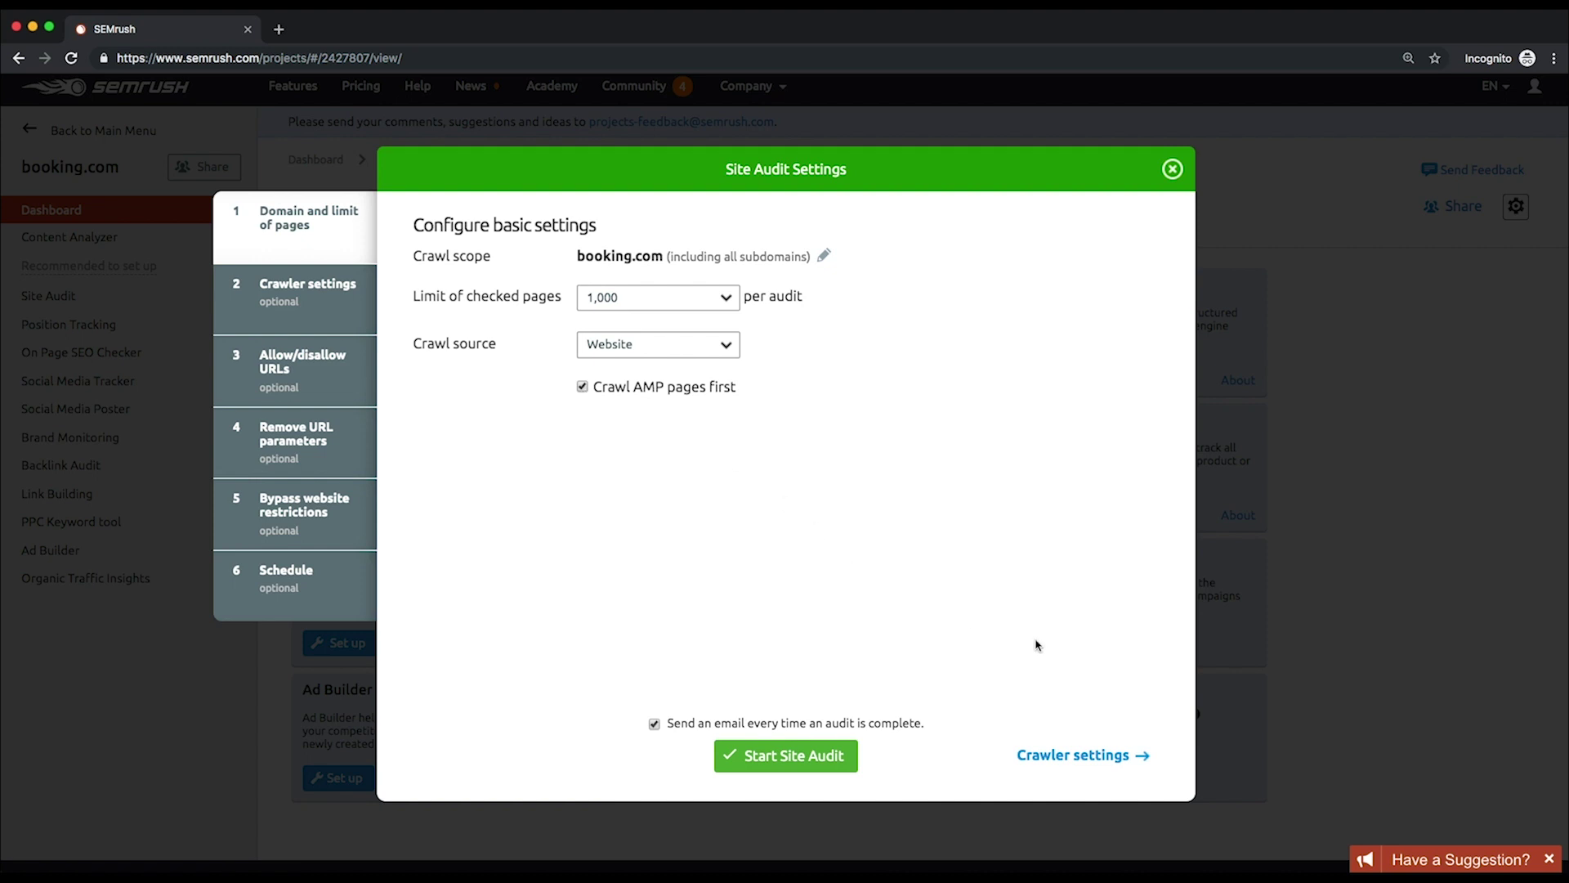
Step: Keep SEMrushBot-Desktop as the user agent with minimum crawl delay in crawler settings
{"action": "left_click", "coordinate": [1105, 757]}
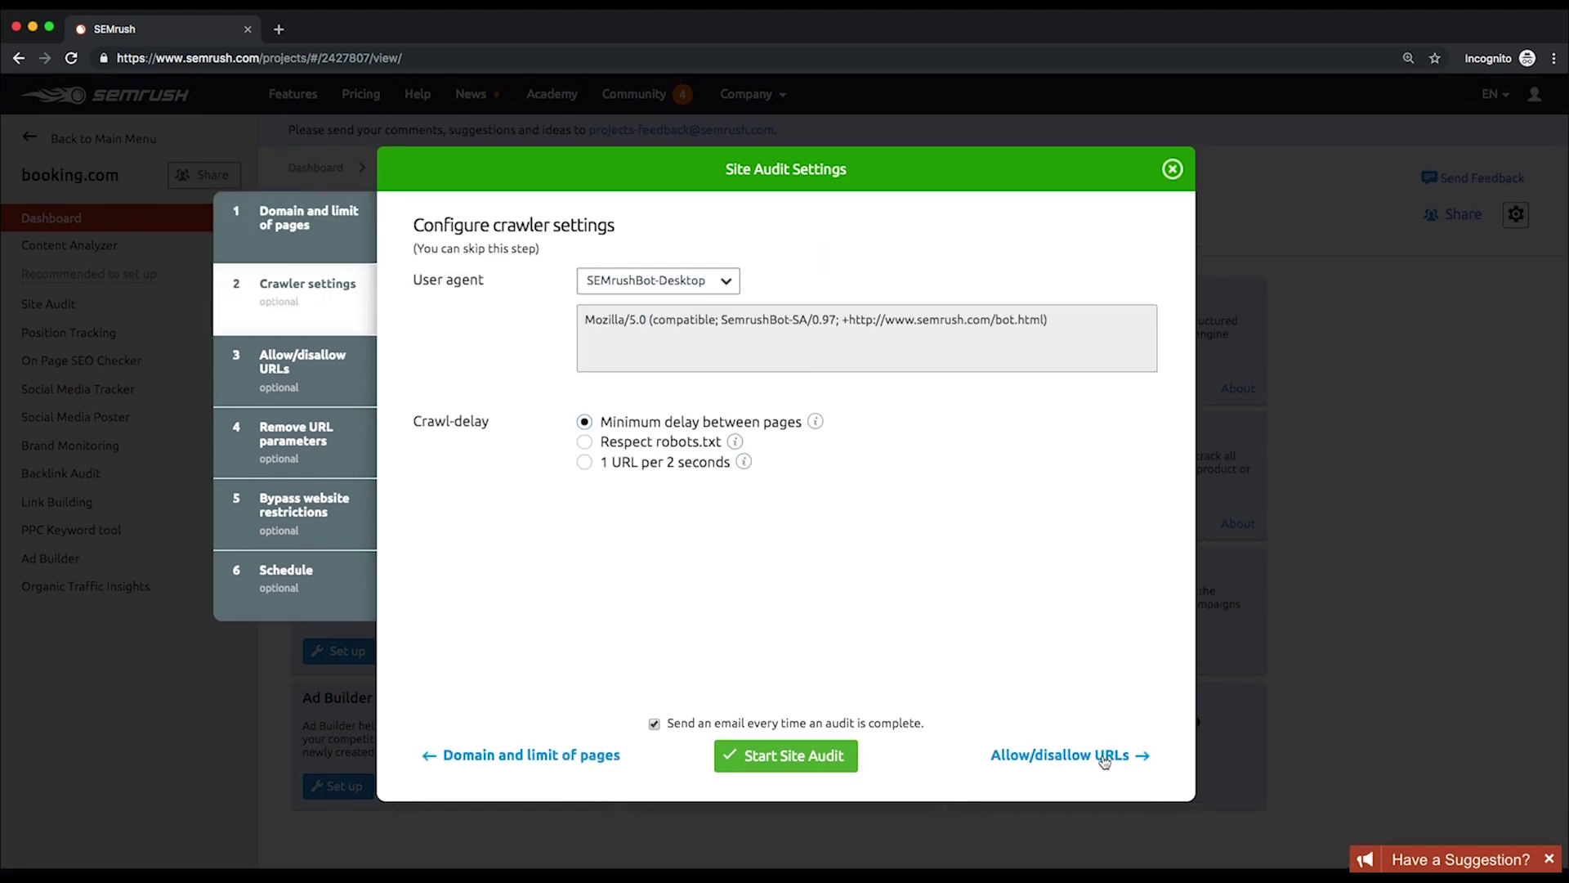
{"action": "left_click", "coordinate": [675, 283]}
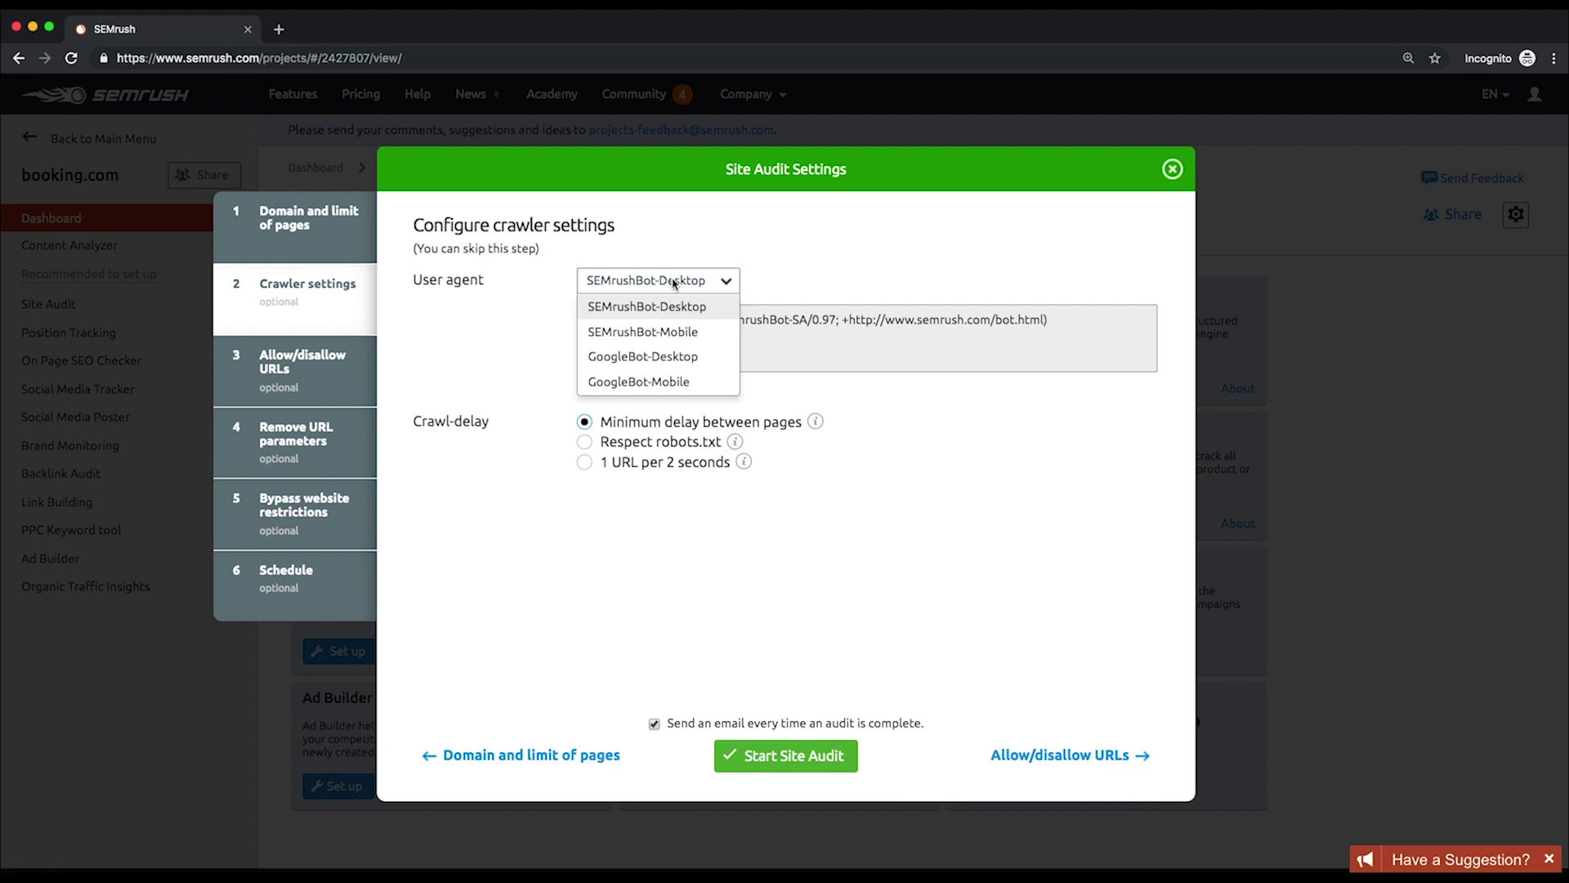
{"action": "left_click", "coordinate": [675, 284]}
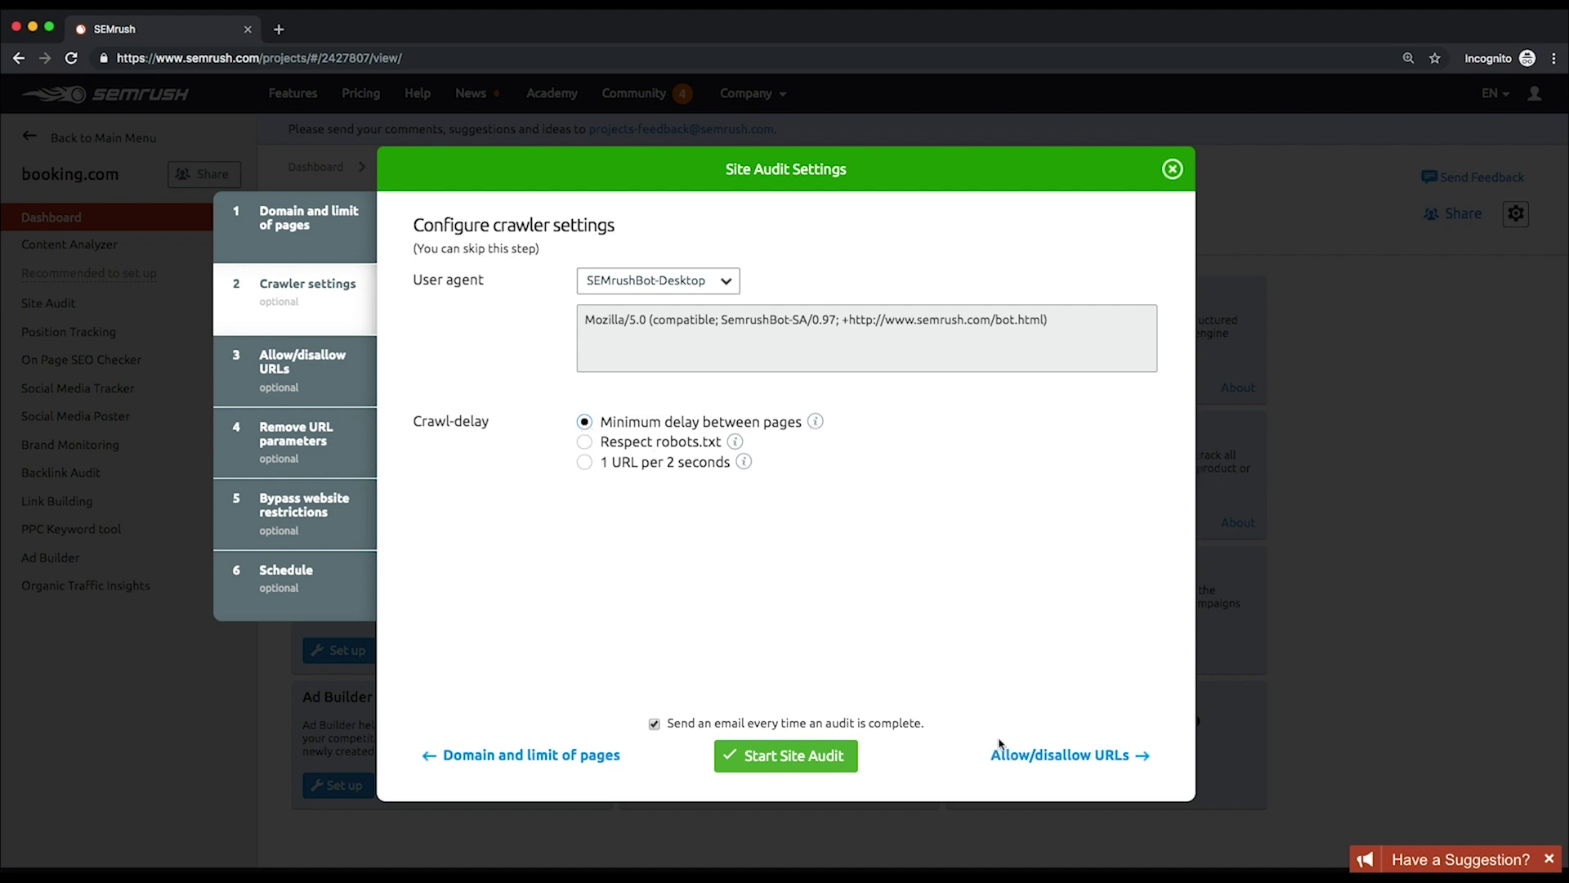
{"action": "left_click", "coordinate": [1060, 753]}
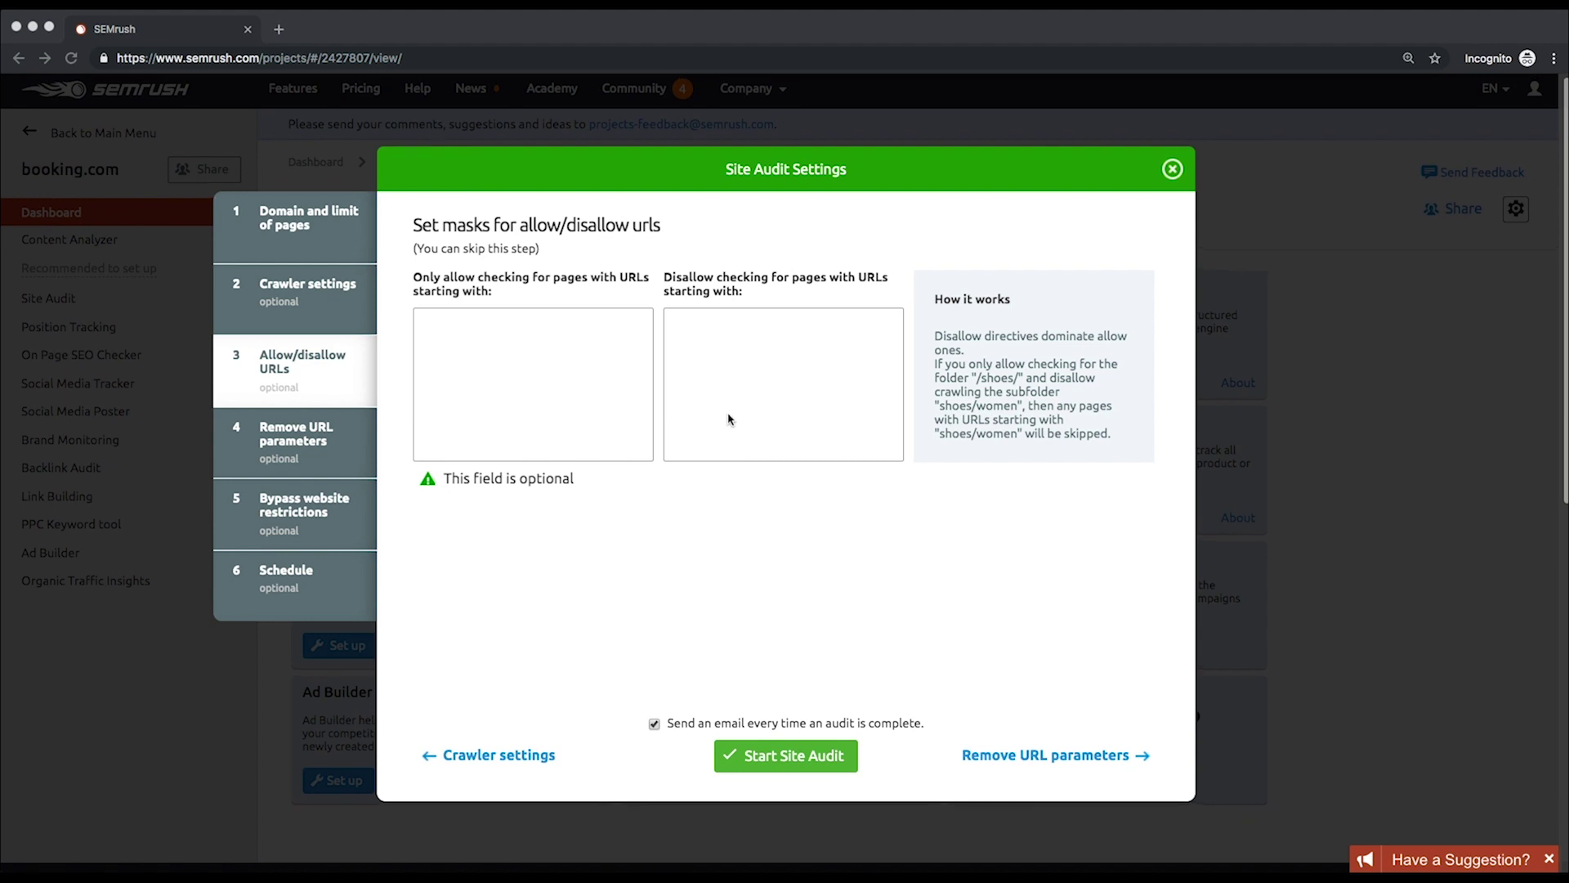
Step: Try a mask in the allow list, move it to the disallow list, then delete it
{"action": "left_click", "coordinate": [563, 368]}
{"action": "type", "text": "/apartments/double/"}
{"action": "key", "text": "ctrl+x"}
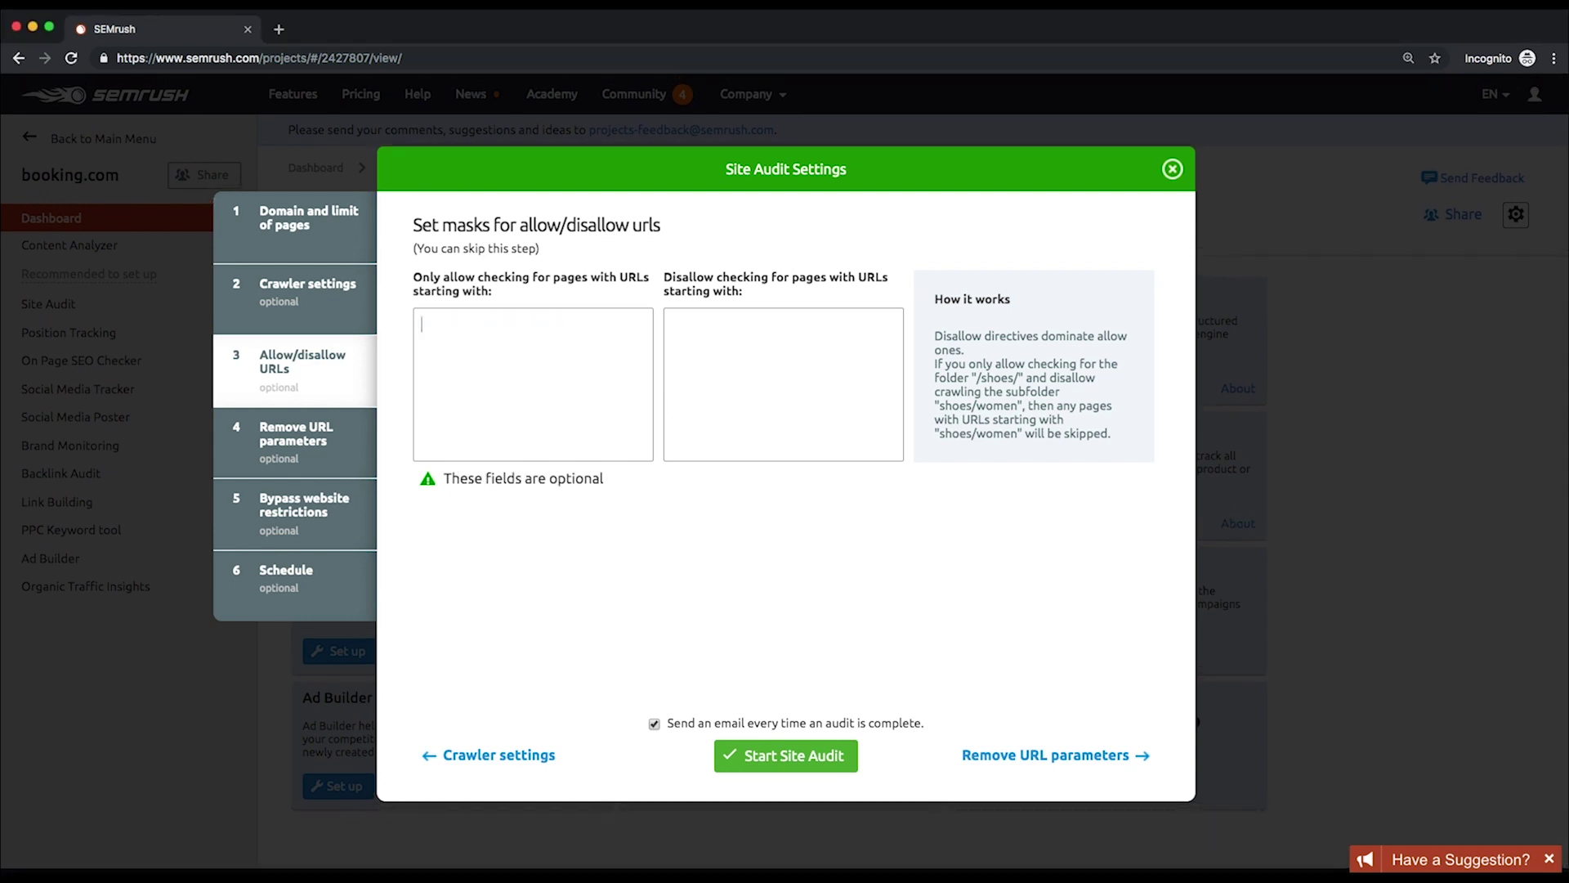
{"action": "left_click", "coordinate": [740, 355]}
{"action": "key", "text": "ctrl+v"}
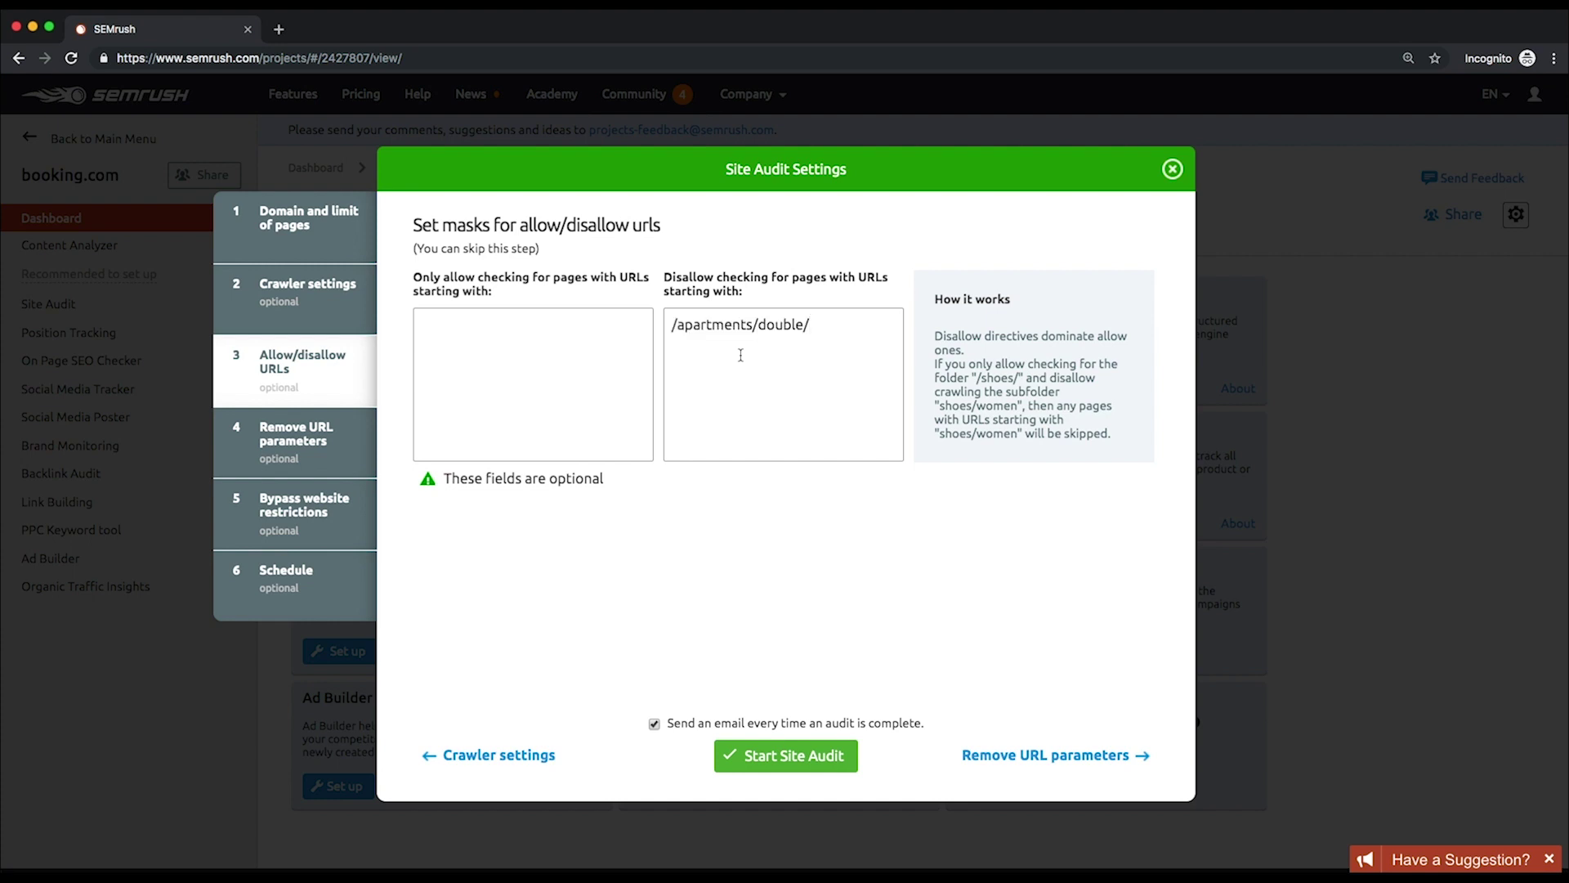
{"action": "key", "text": "ctrl+a"}
{"action": "key", "text": "BackSpace"}
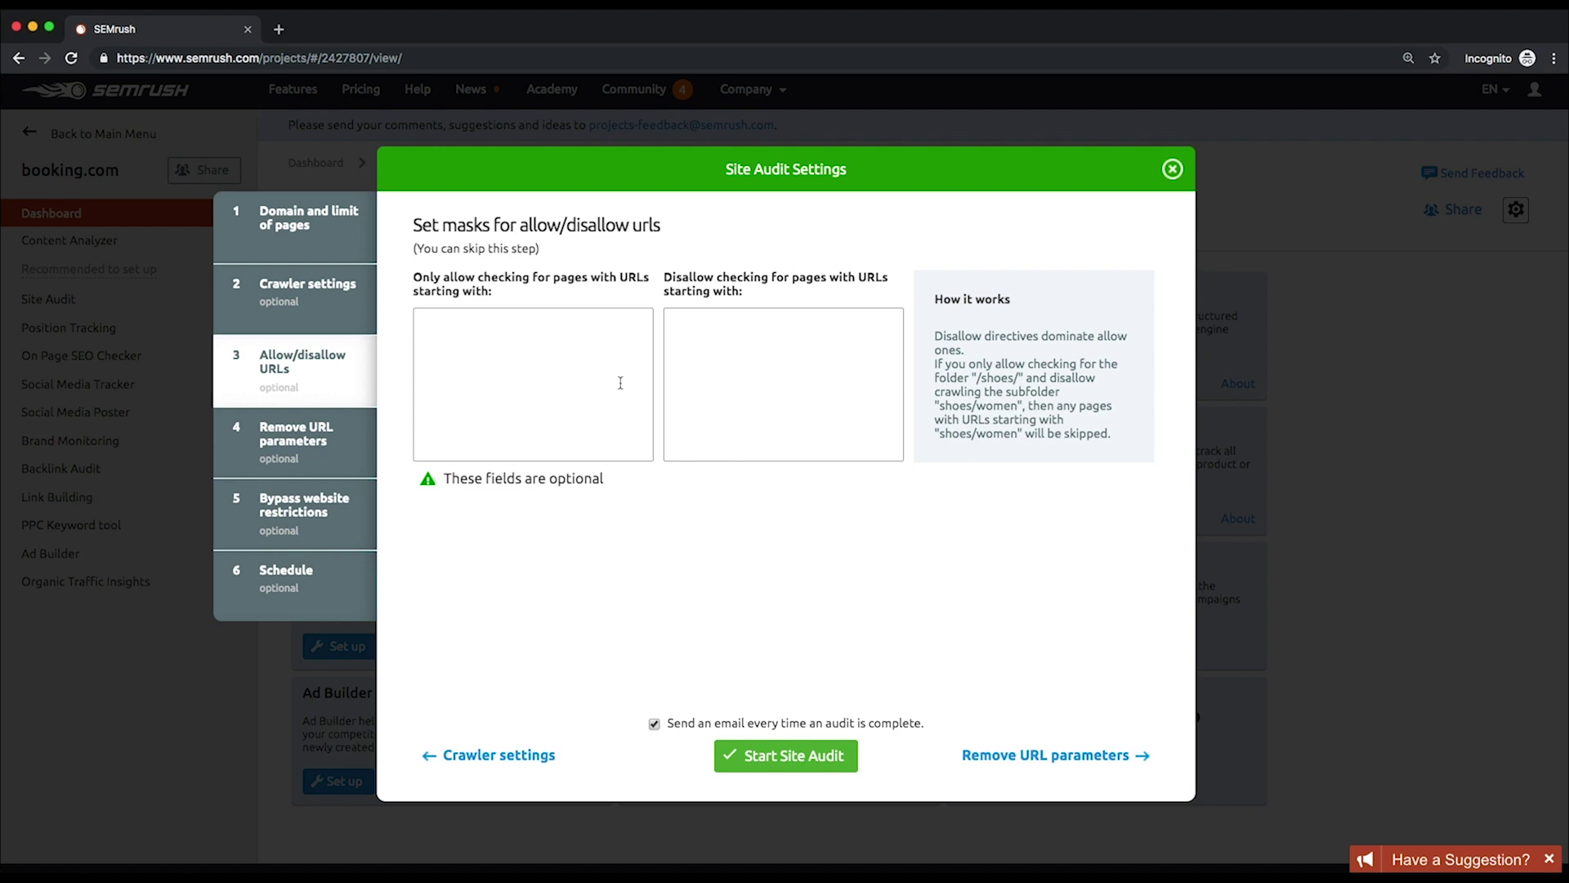
Step: Enter and then delete a utm_medium URL parameter, leaving the removal list empty
{"action": "left_click", "coordinate": [1080, 755]}
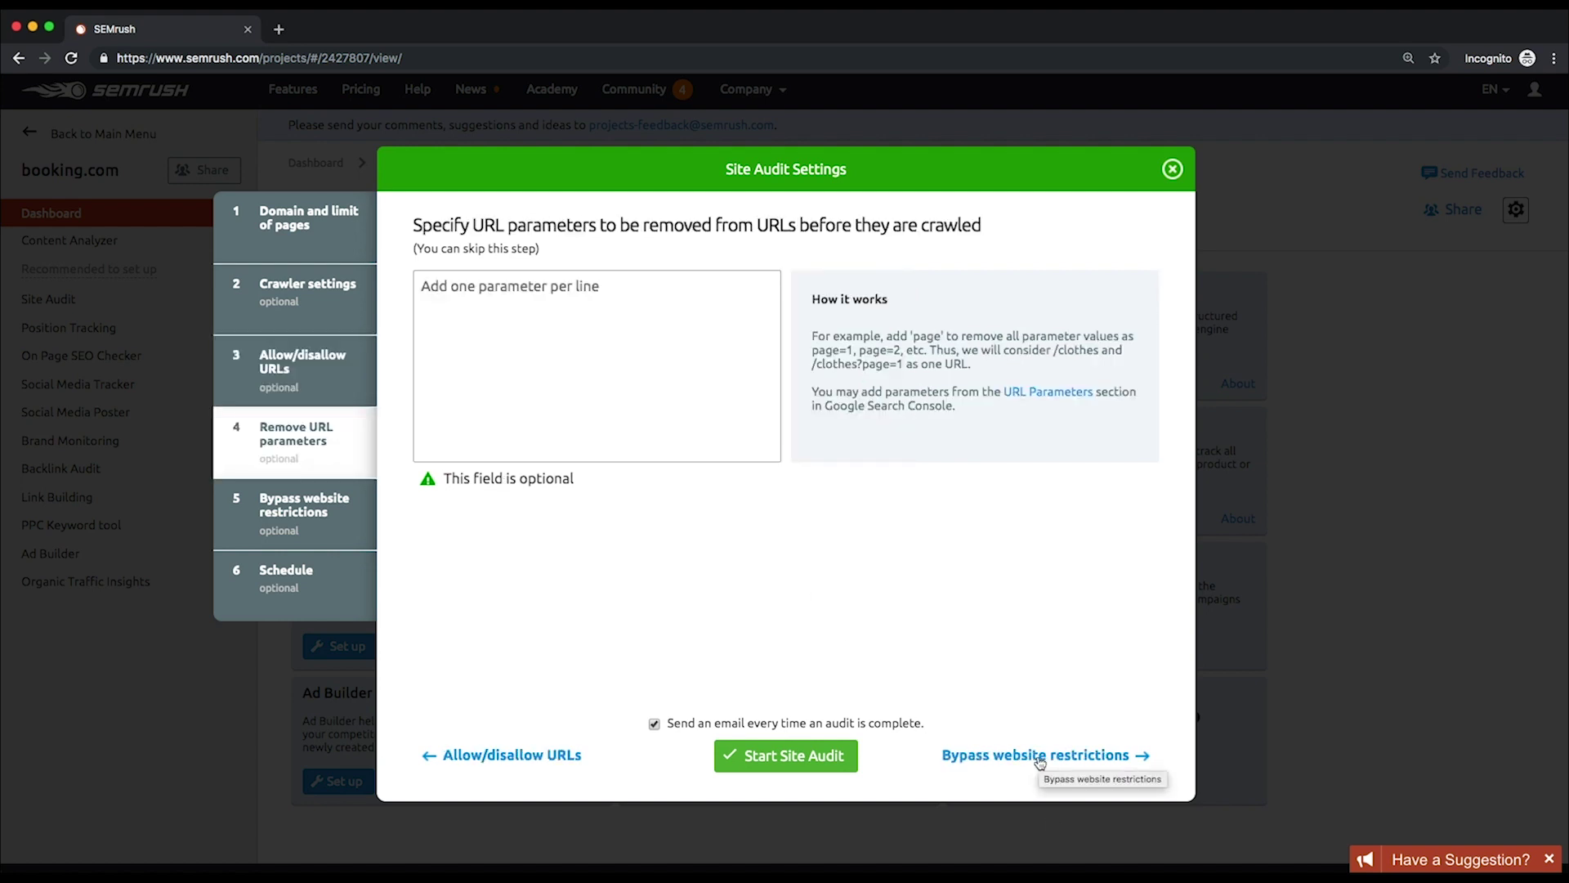
{"action": "left_click", "coordinate": [580, 358]}
{"action": "type", "text": "utm_medium"}
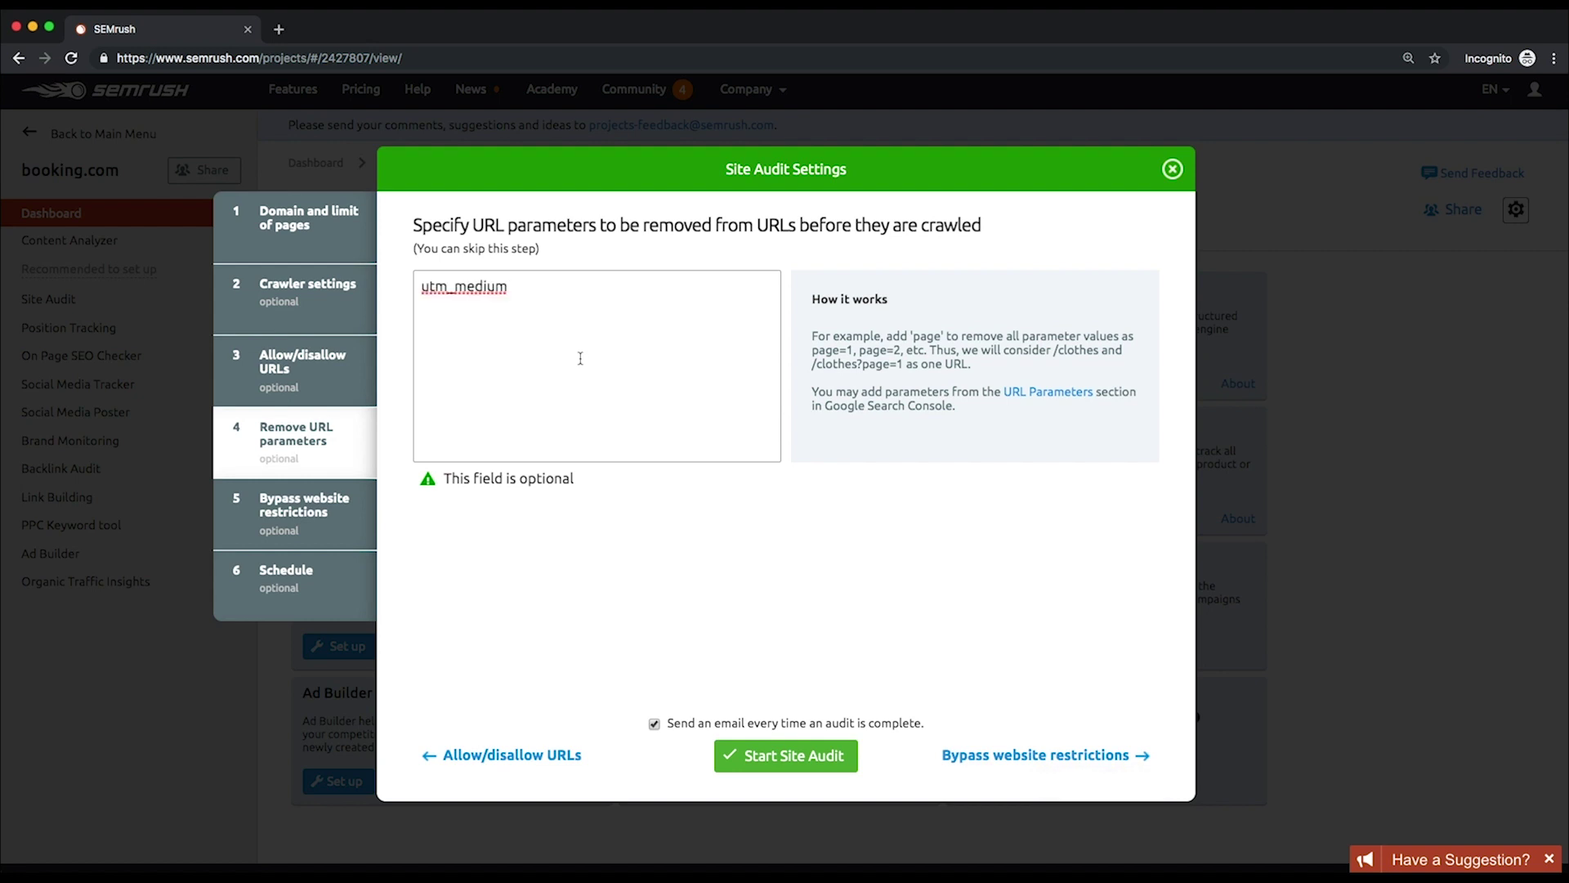
{"action": "key", "text": "ctrl+a"}
{"action": "key", "text": "BackSpace"}
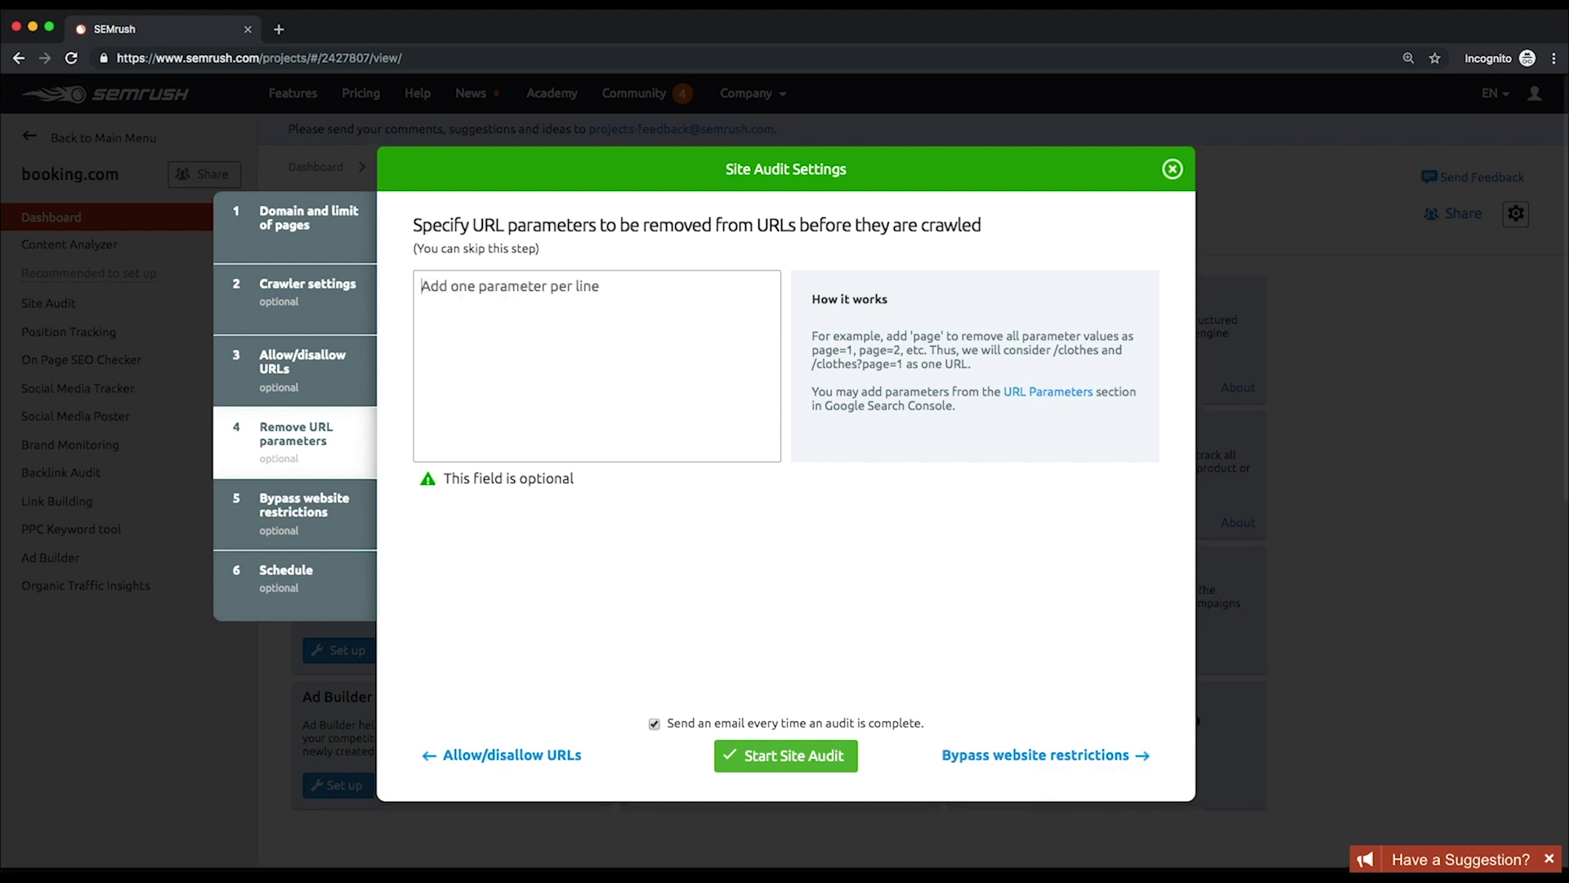
Step: Toggle robots.txt bypass and login-credential crawling on and off, leaving both disabled
{"action": "left_click", "coordinate": [1038, 754]}
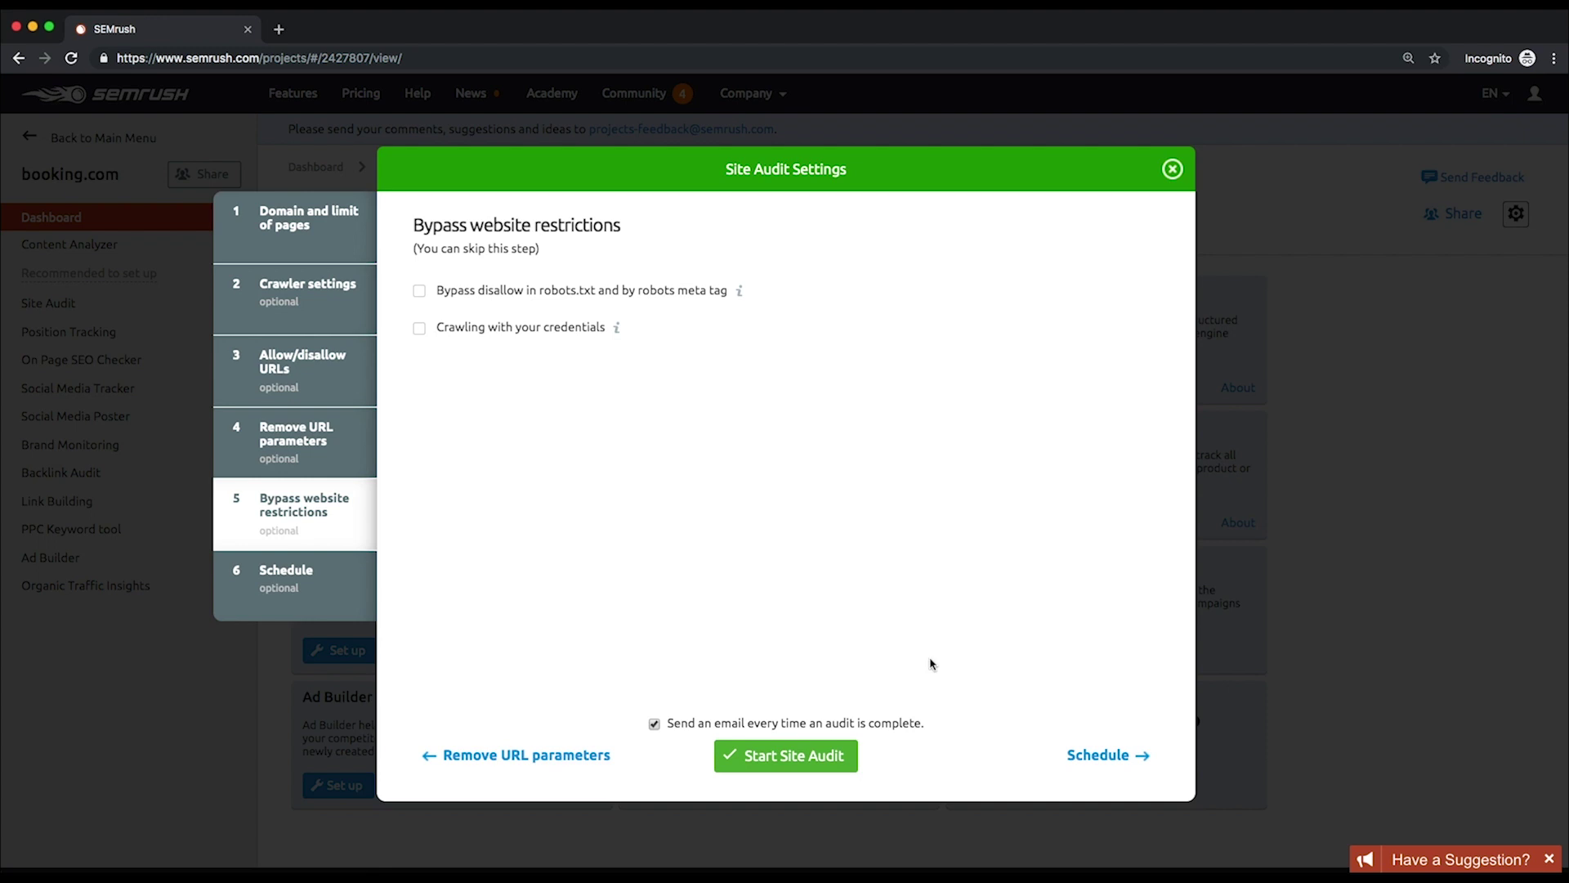
{"action": "left_click", "coordinate": [420, 291]}
{"action": "left_click", "coordinate": [421, 291]}
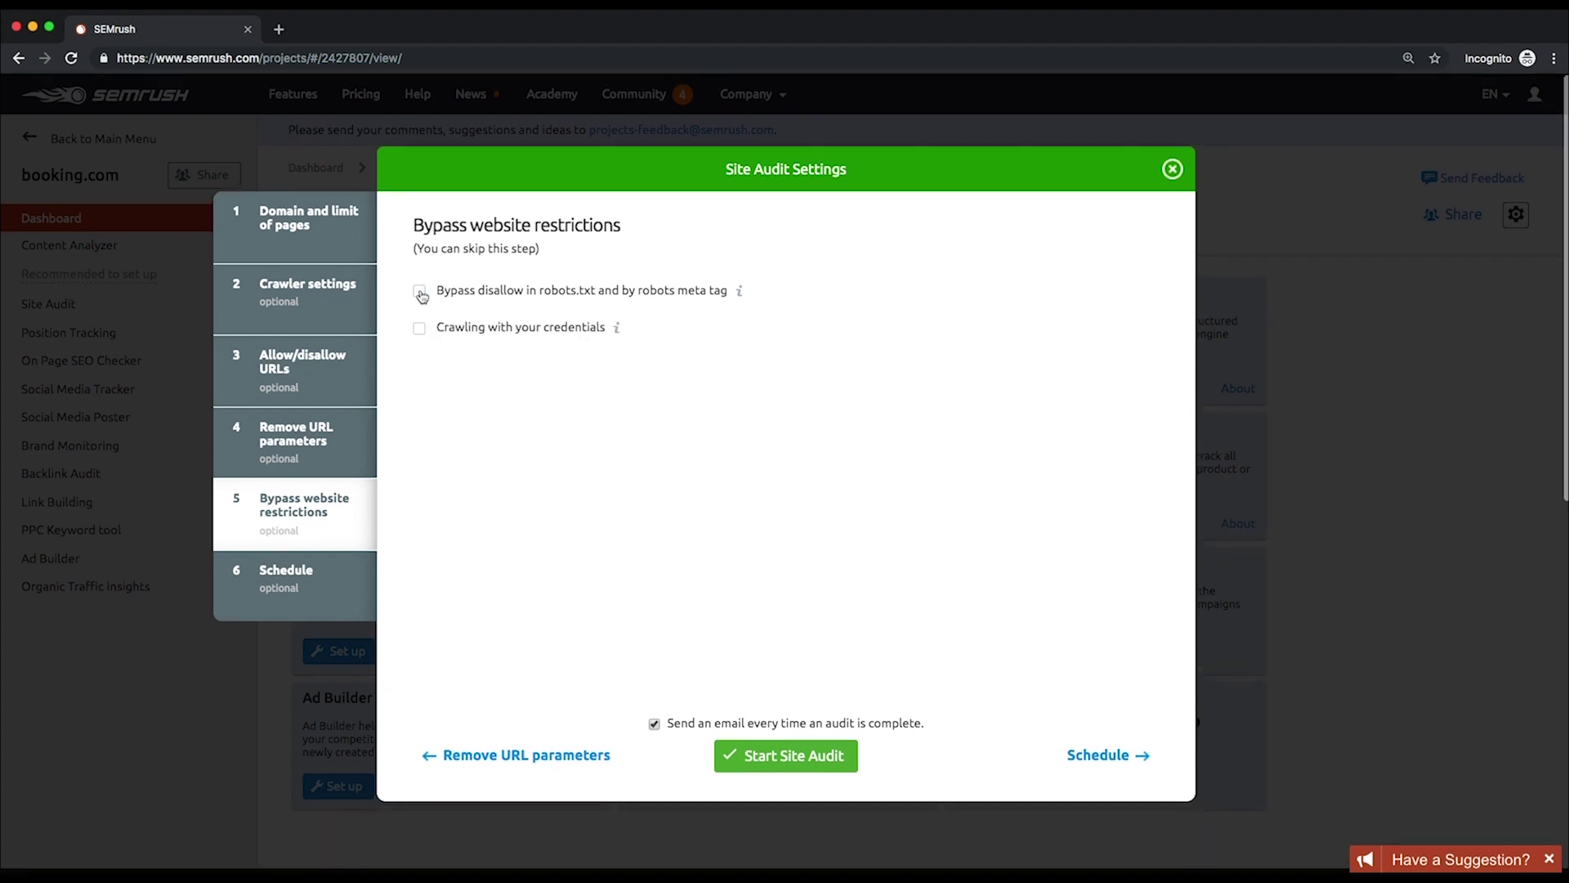
{"action": "left_click", "coordinate": [421, 327]}
{"action": "left_click", "coordinate": [420, 330]}
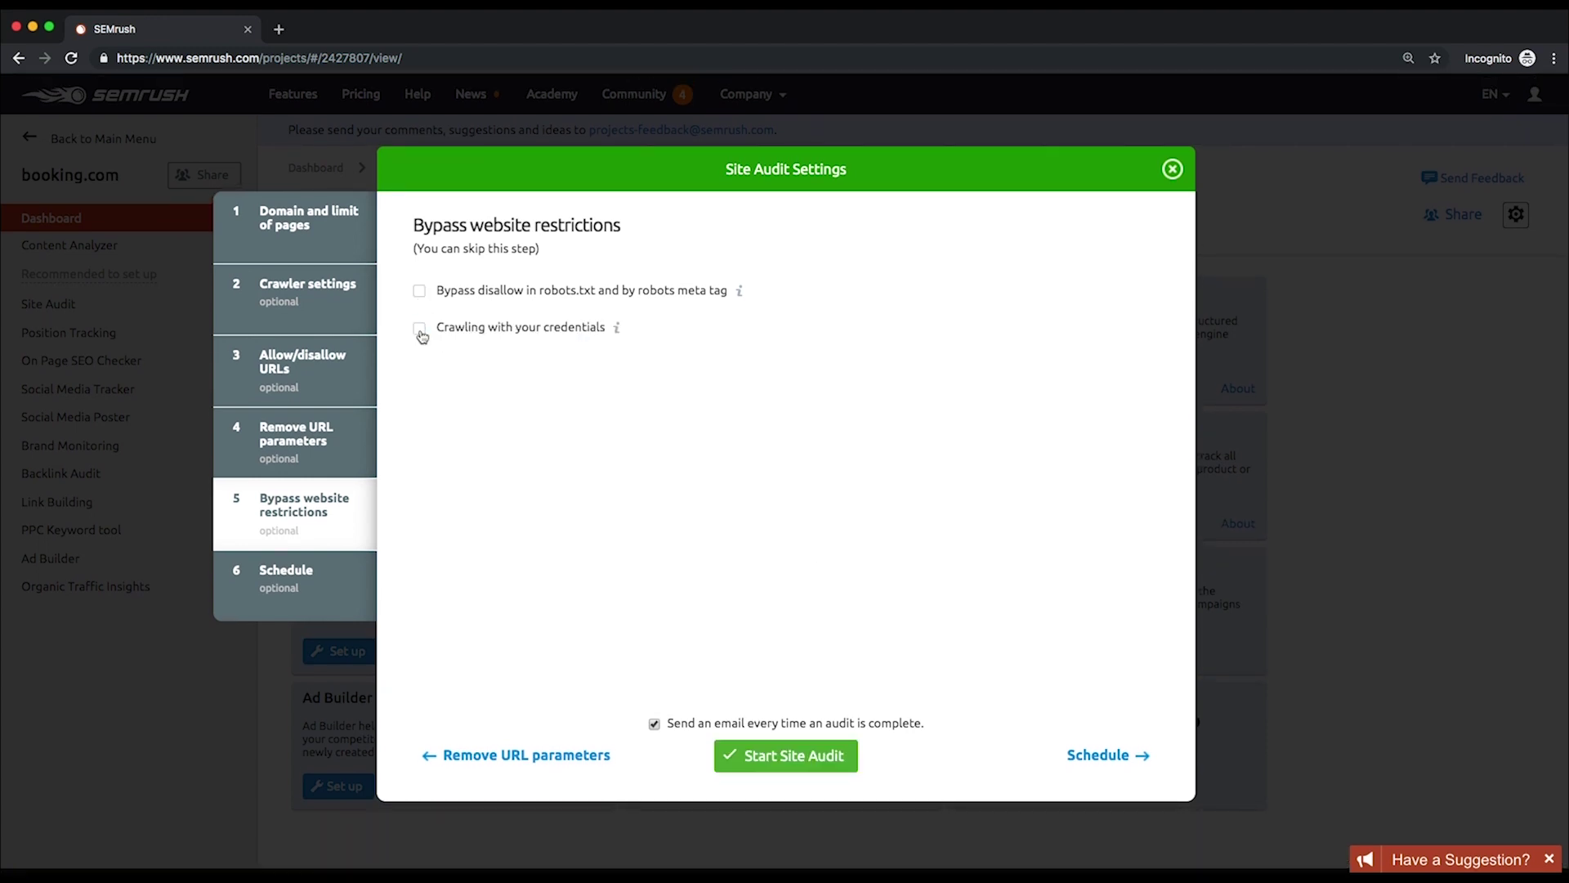
Step: Keep the weekly Sunday audit schedule and launch the booking.com Site Audit
{"action": "left_click", "coordinate": [1090, 753]}
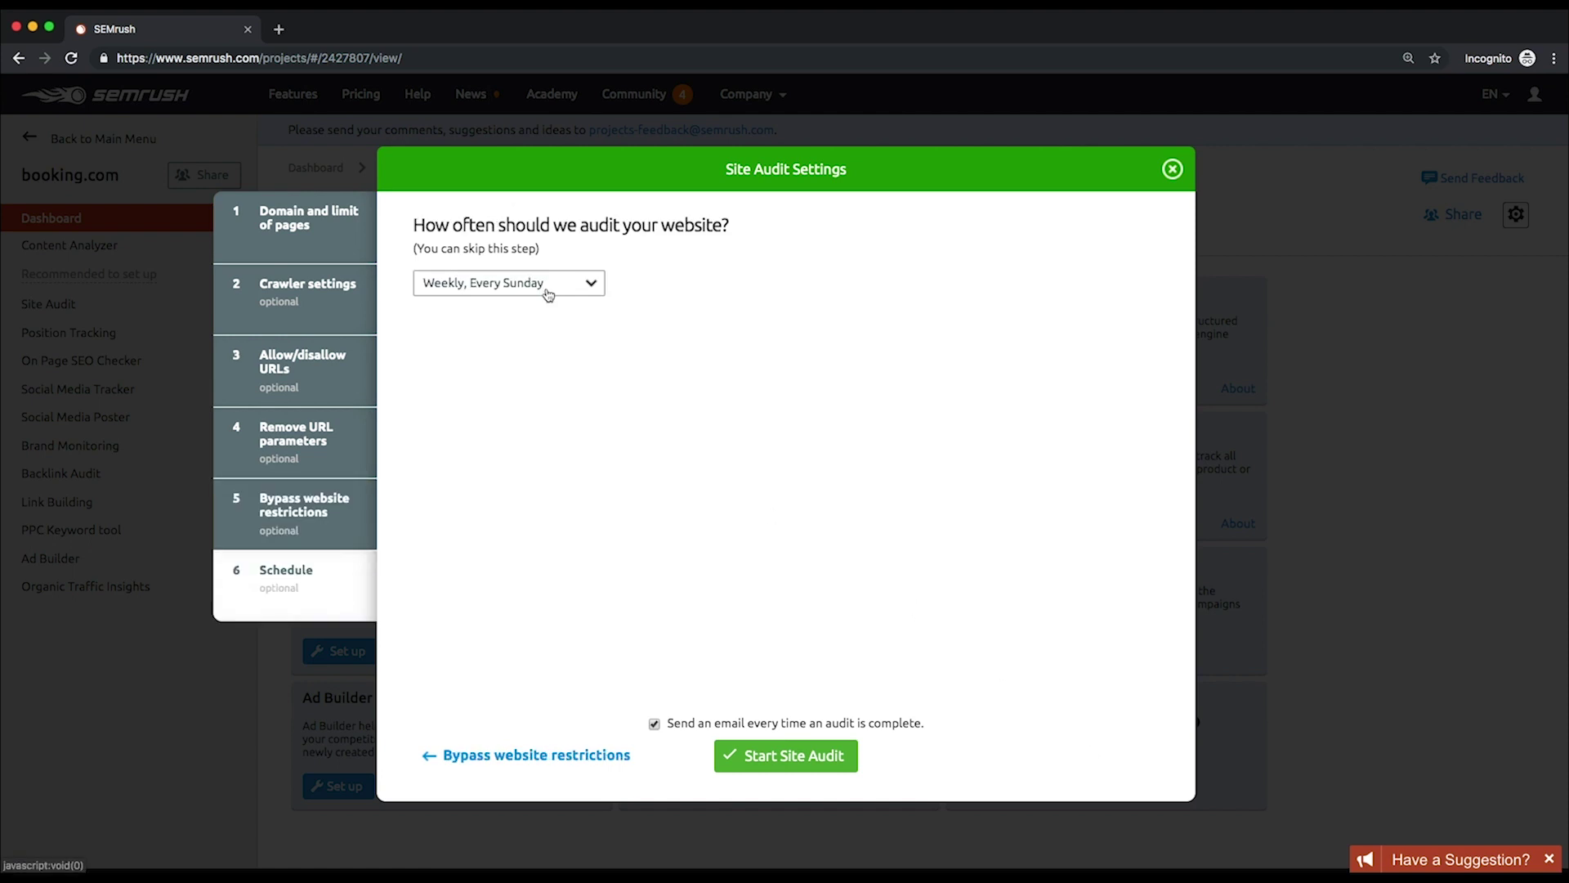
{"action": "left_click", "coordinate": [547, 290]}
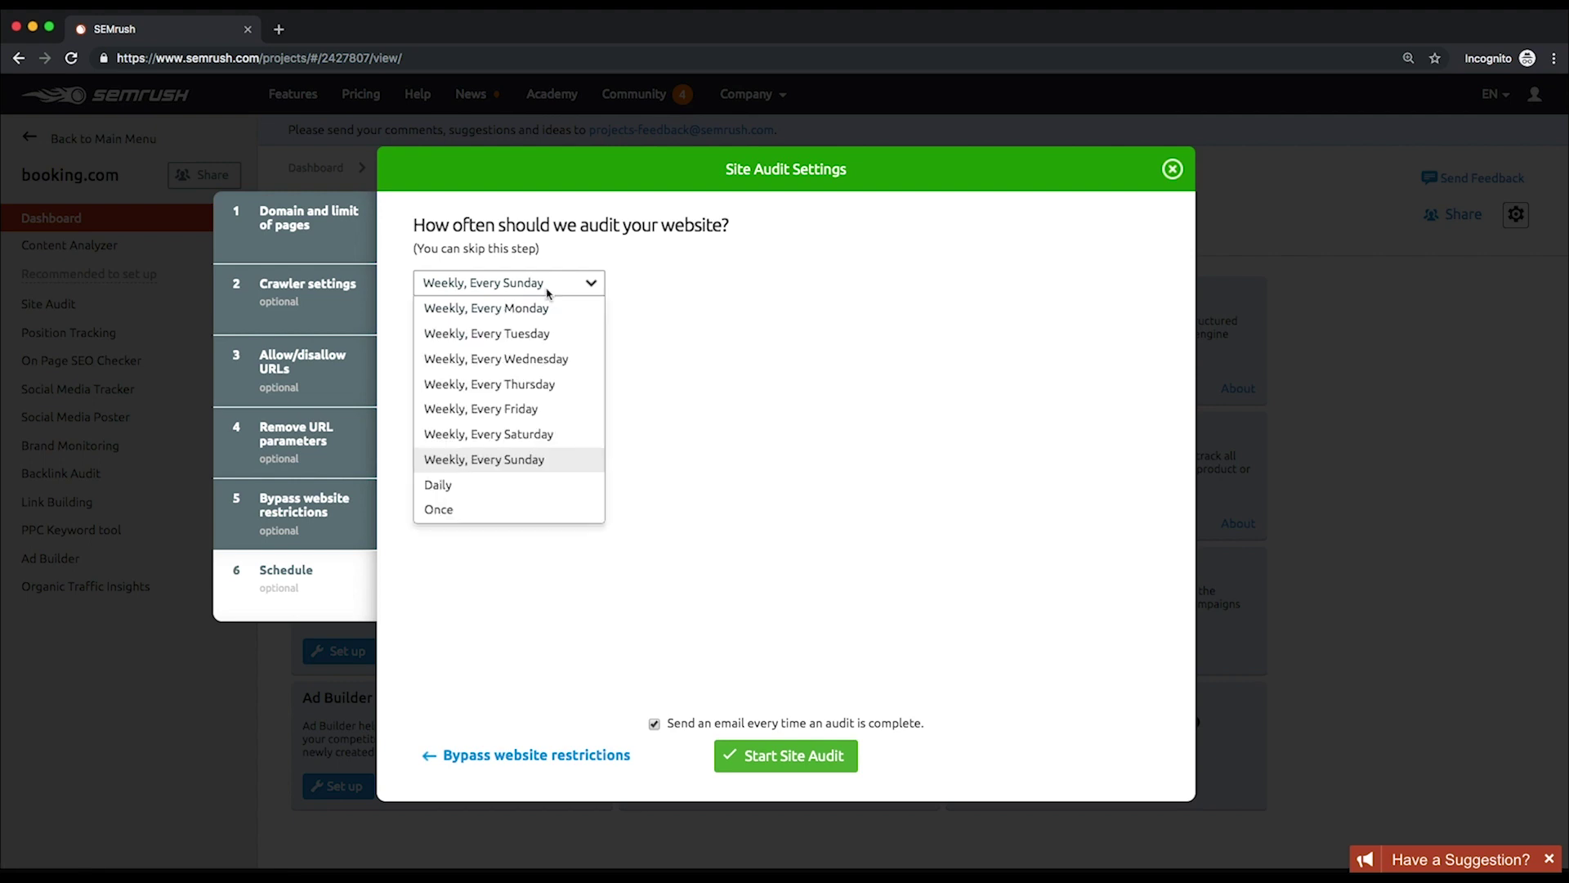
{"action": "left_click", "coordinate": [583, 577]}
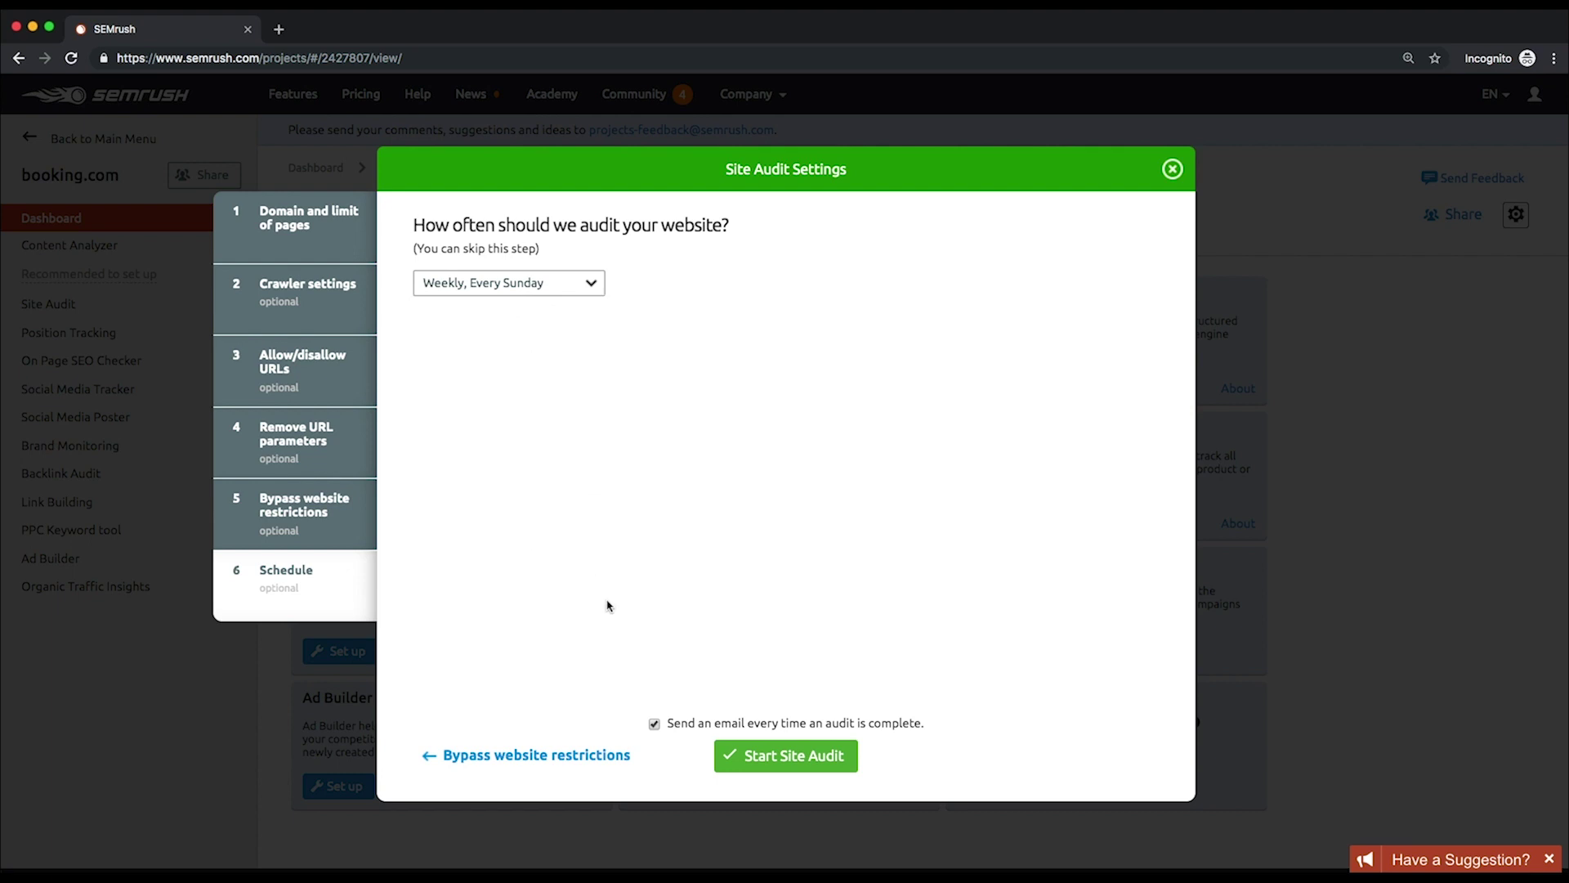
{"action": "left_click", "coordinate": [756, 756]}
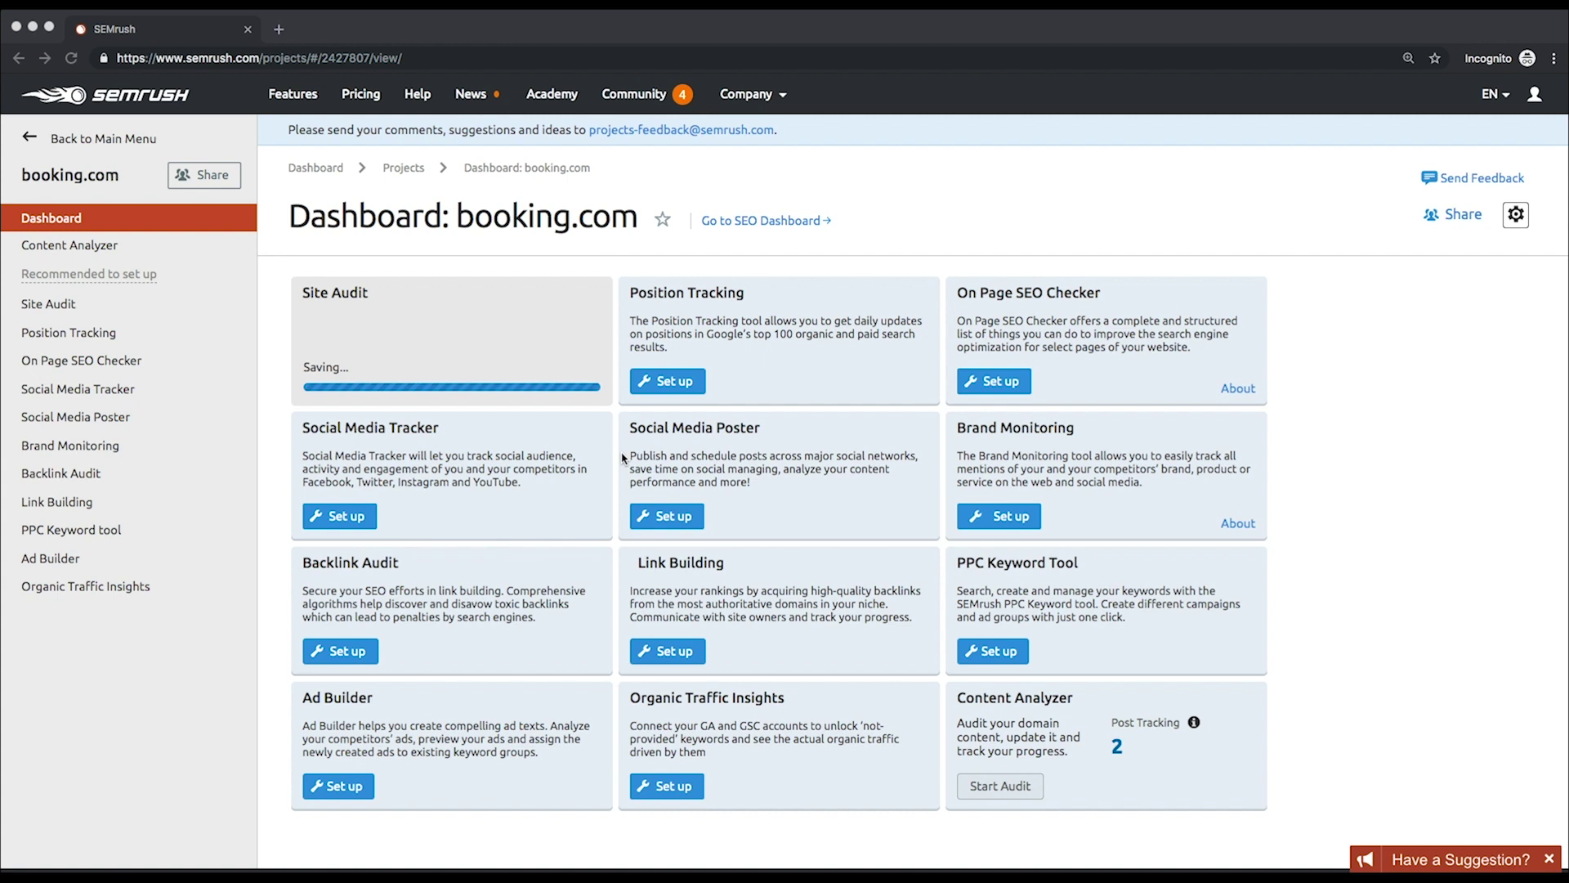
Step: Open the finished Site Audit report showing a 60% score and 1,000 crawled pages
{"action": "left_click", "coordinate": [368, 319]}
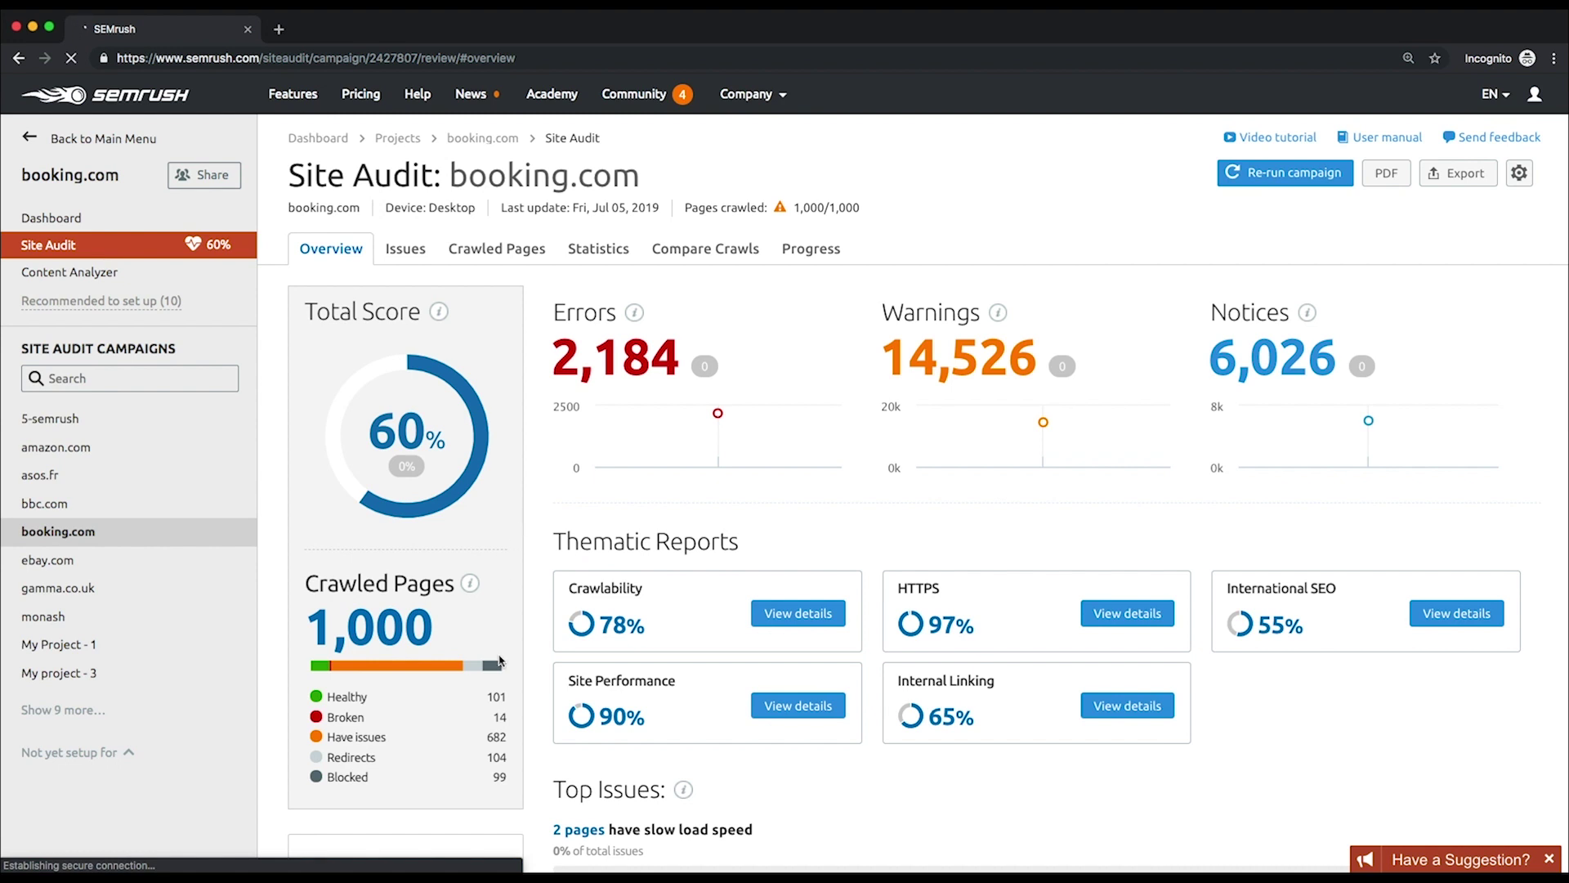
{"action": "scroll", "coordinate": [500, 662], "scroll_direction": "down", "scroll_amount": 5}
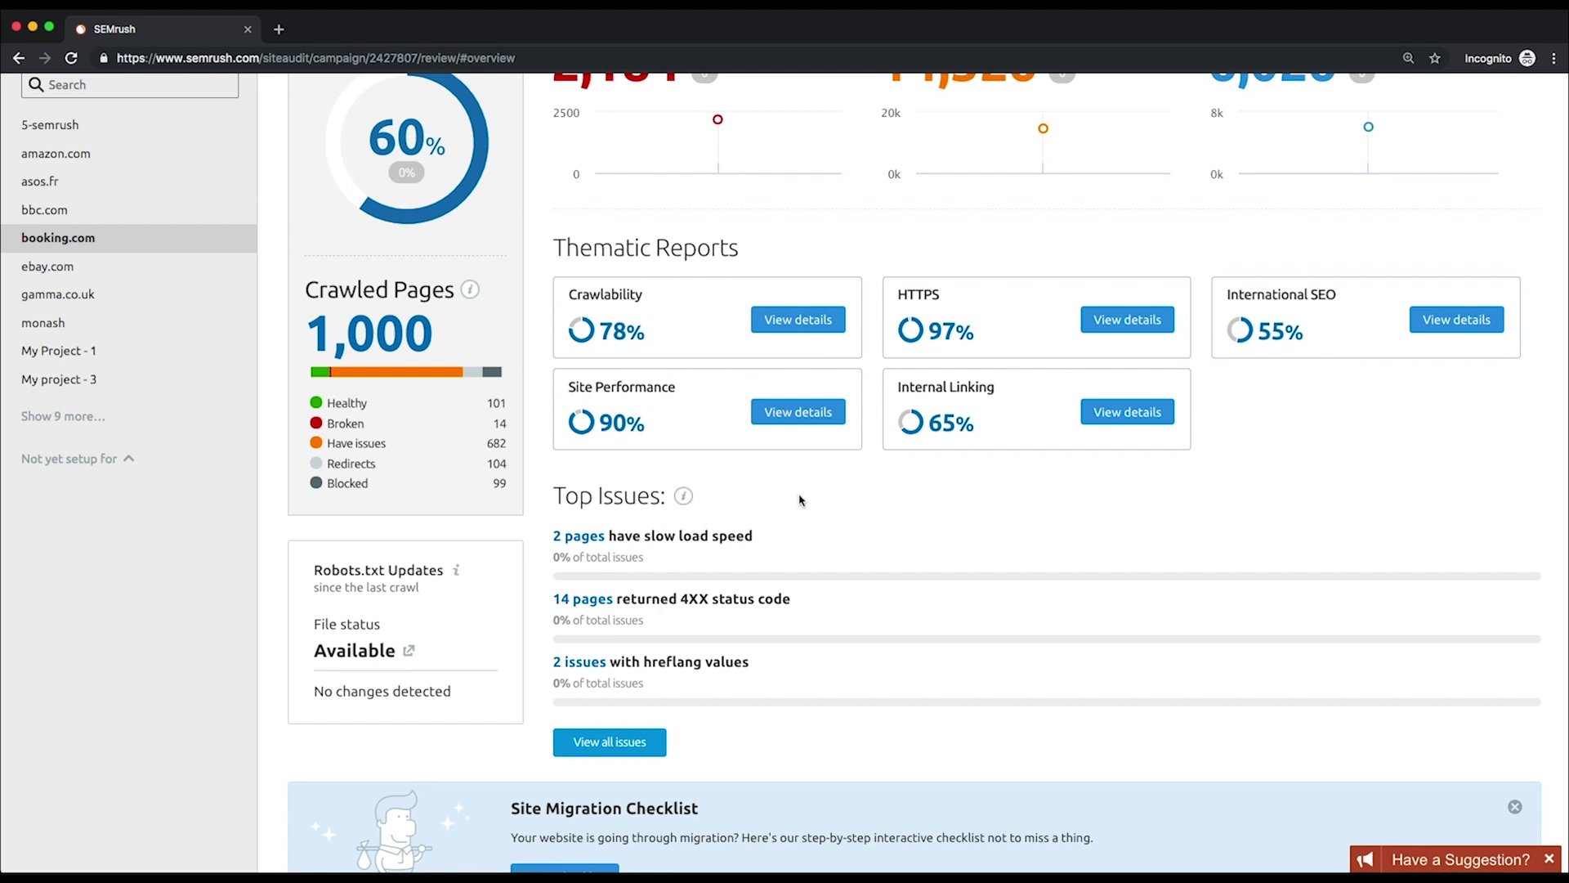
{"action": "scroll", "coordinate": [800, 499], "scroll_direction": "up", "scroll_amount": 5}
{"action": "scroll", "coordinate": [835, 553], "scroll_direction": "up", "scroll_amount": 3}
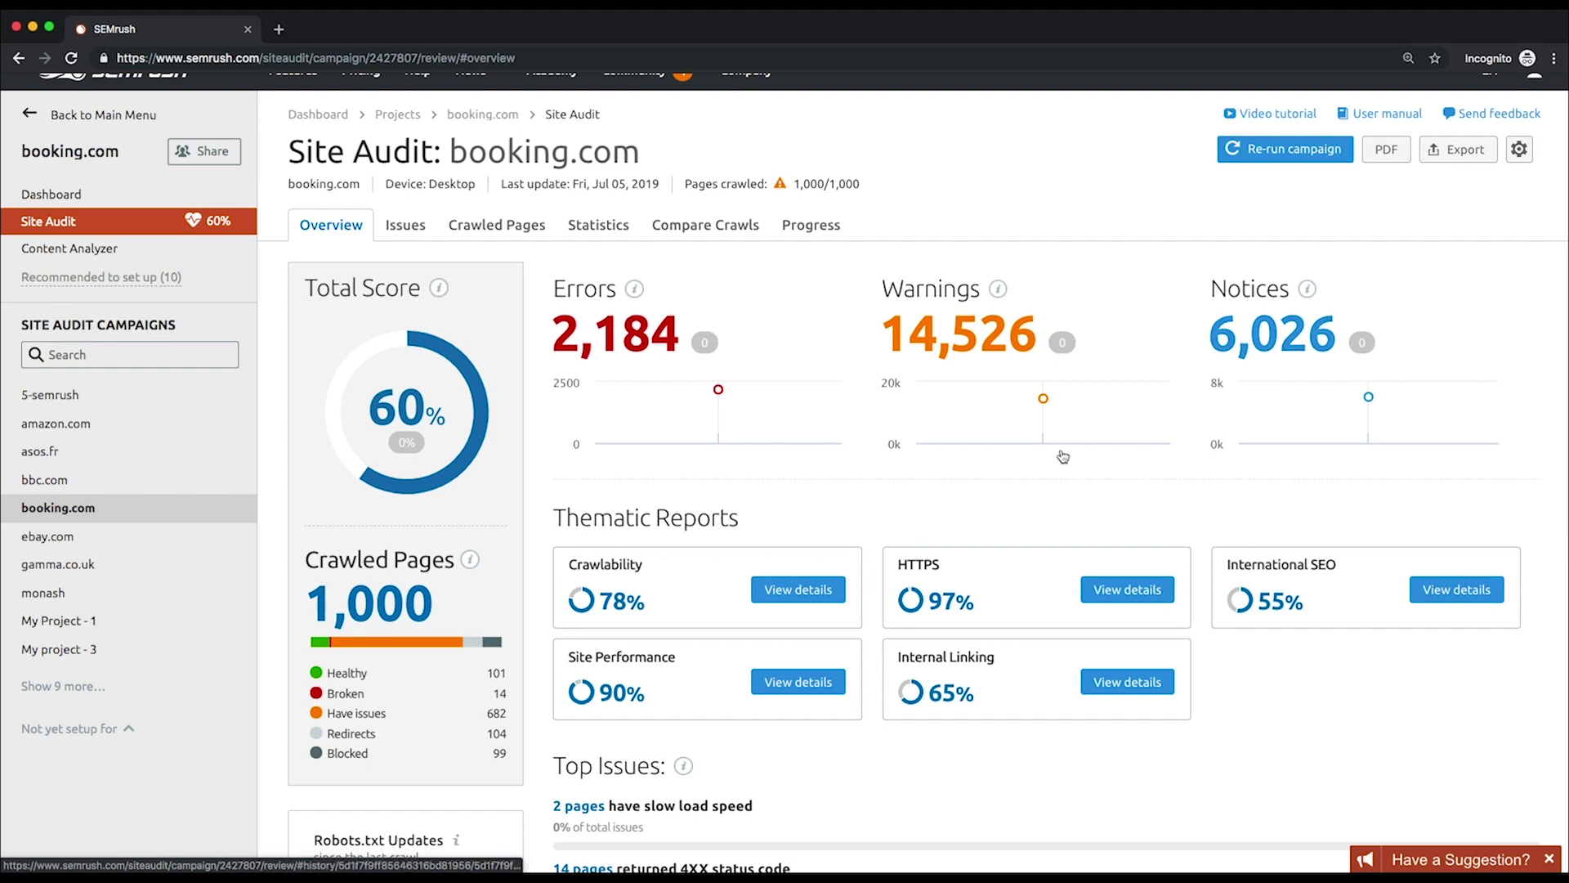
{"action": "scroll", "coordinate": [1055, 486], "scroll_direction": "down", "scroll_amount": 2}
{"action": "scroll", "coordinate": [1054, 486], "scroll_direction": "down", "scroll_amount": 2}
{"action": "scroll", "coordinate": [1054, 486], "scroll_direction": "down", "scroll_amount": 1}
{"action": "scroll", "coordinate": [1053, 553], "scroll_direction": "down", "scroll_amount": 1}
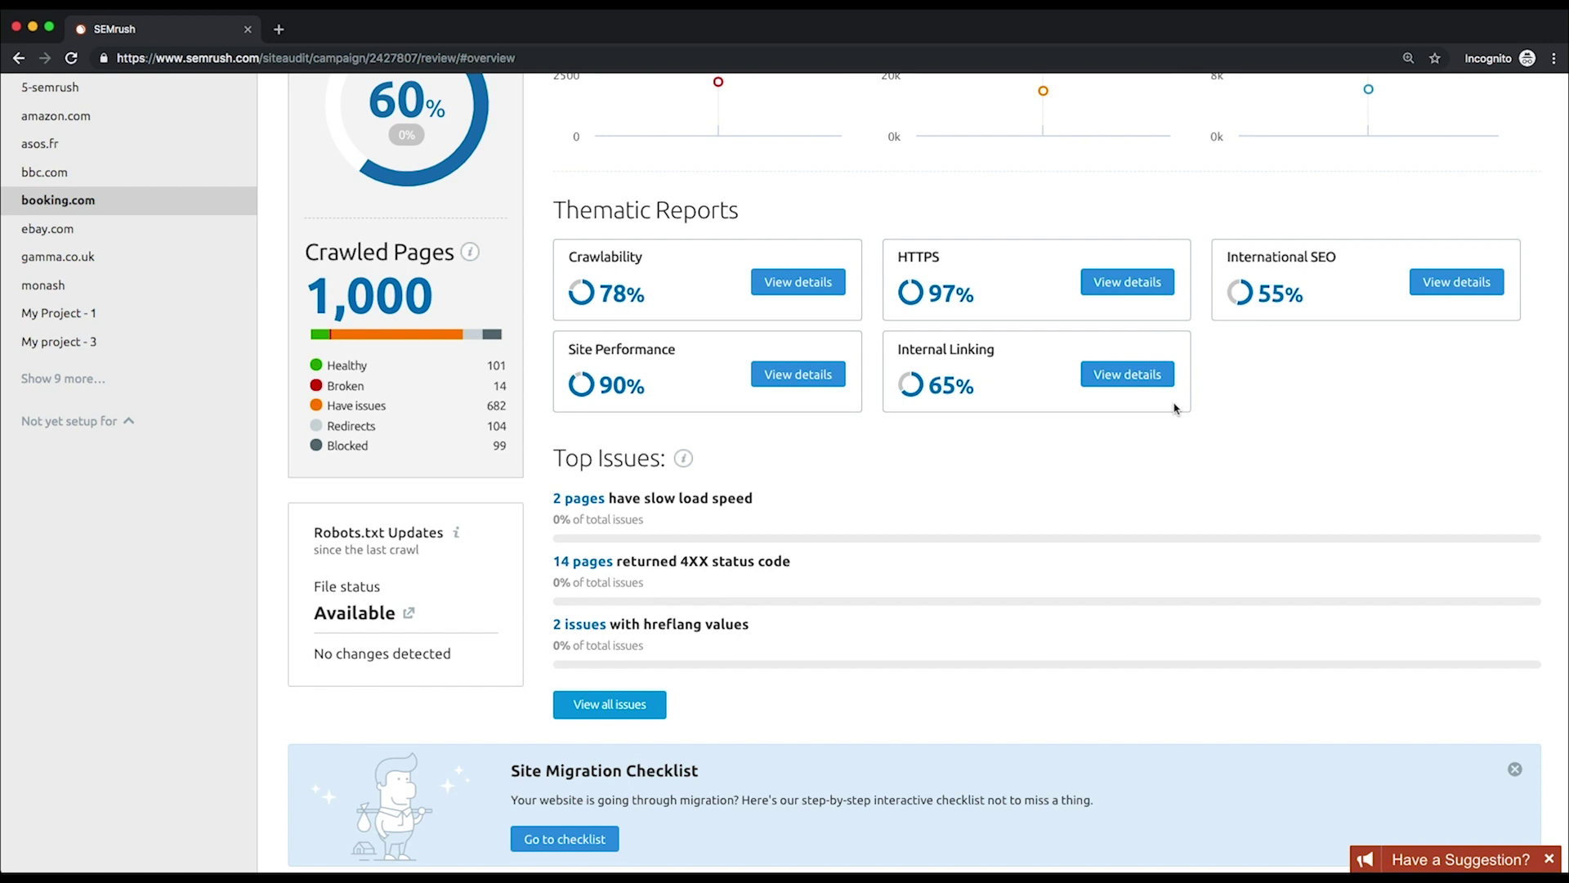
Step: View the Crawlability details, return to the overview, and open the full issues list
{"action": "left_click", "coordinate": [797, 280]}
{"action": "scroll", "coordinate": [810, 349], "scroll_direction": "down", "scroll_amount": 10}
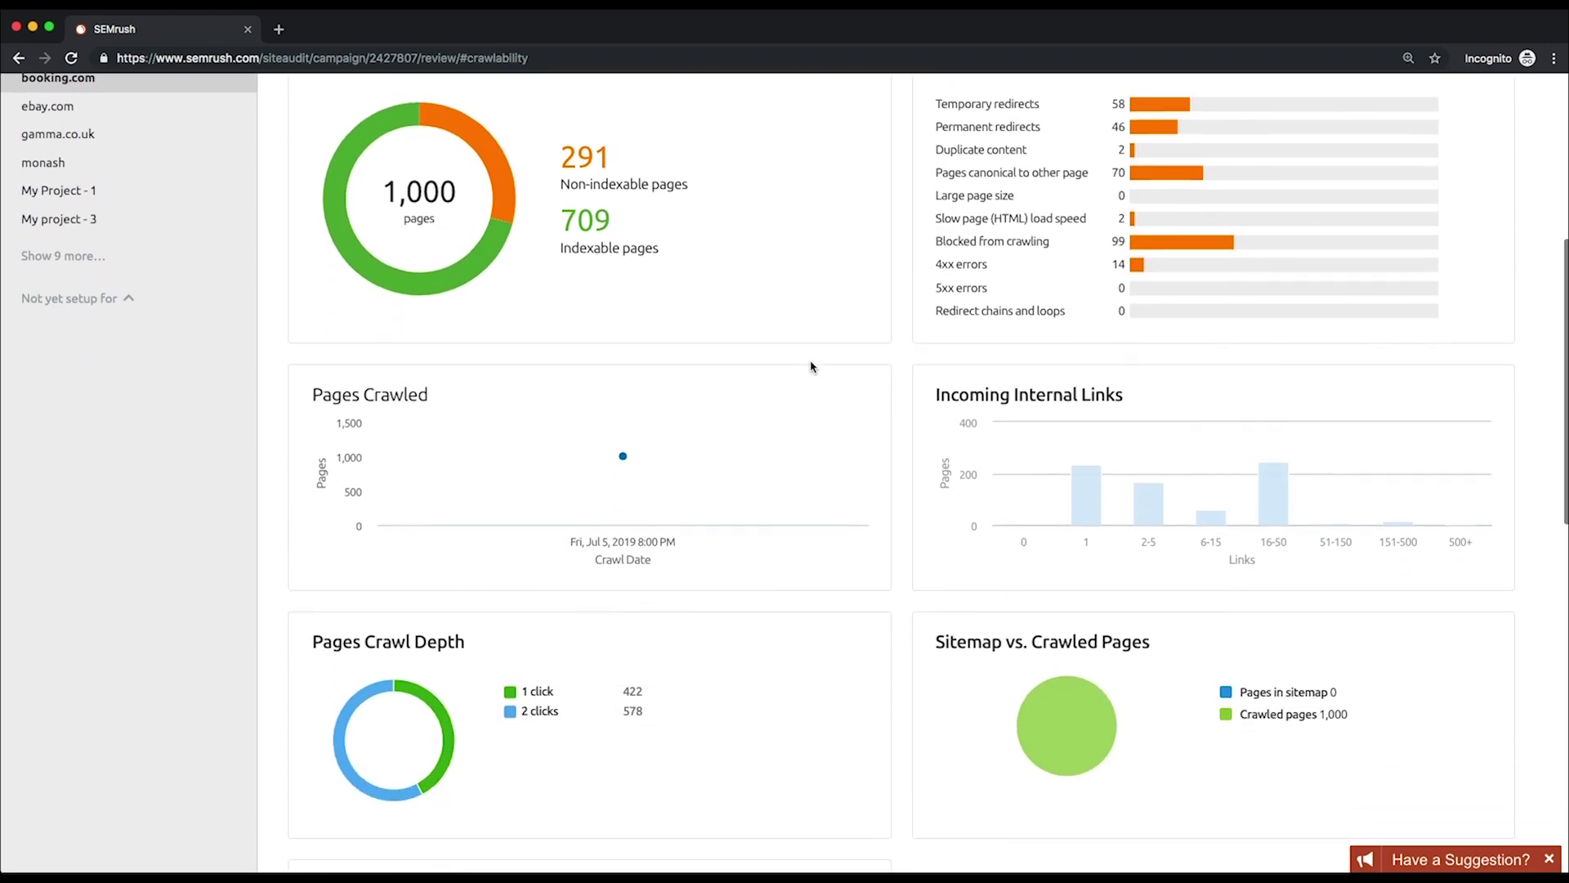
{"action": "left_click", "coordinate": [18, 57]}
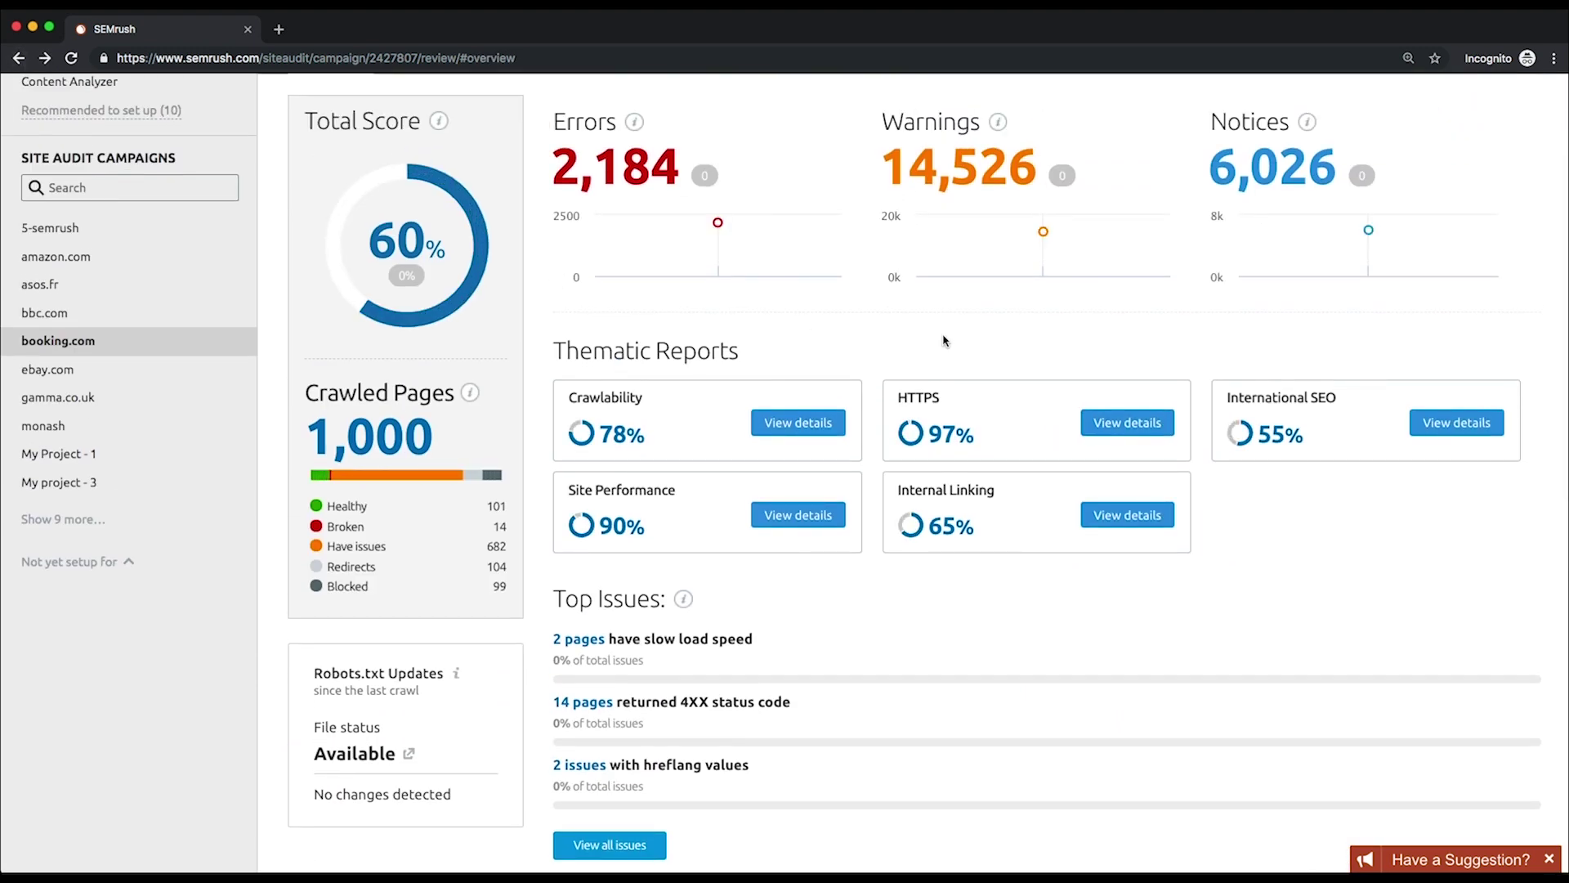
{"action": "scroll", "coordinate": [943, 342], "scroll_direction": "down", "scroll_amount": 5}
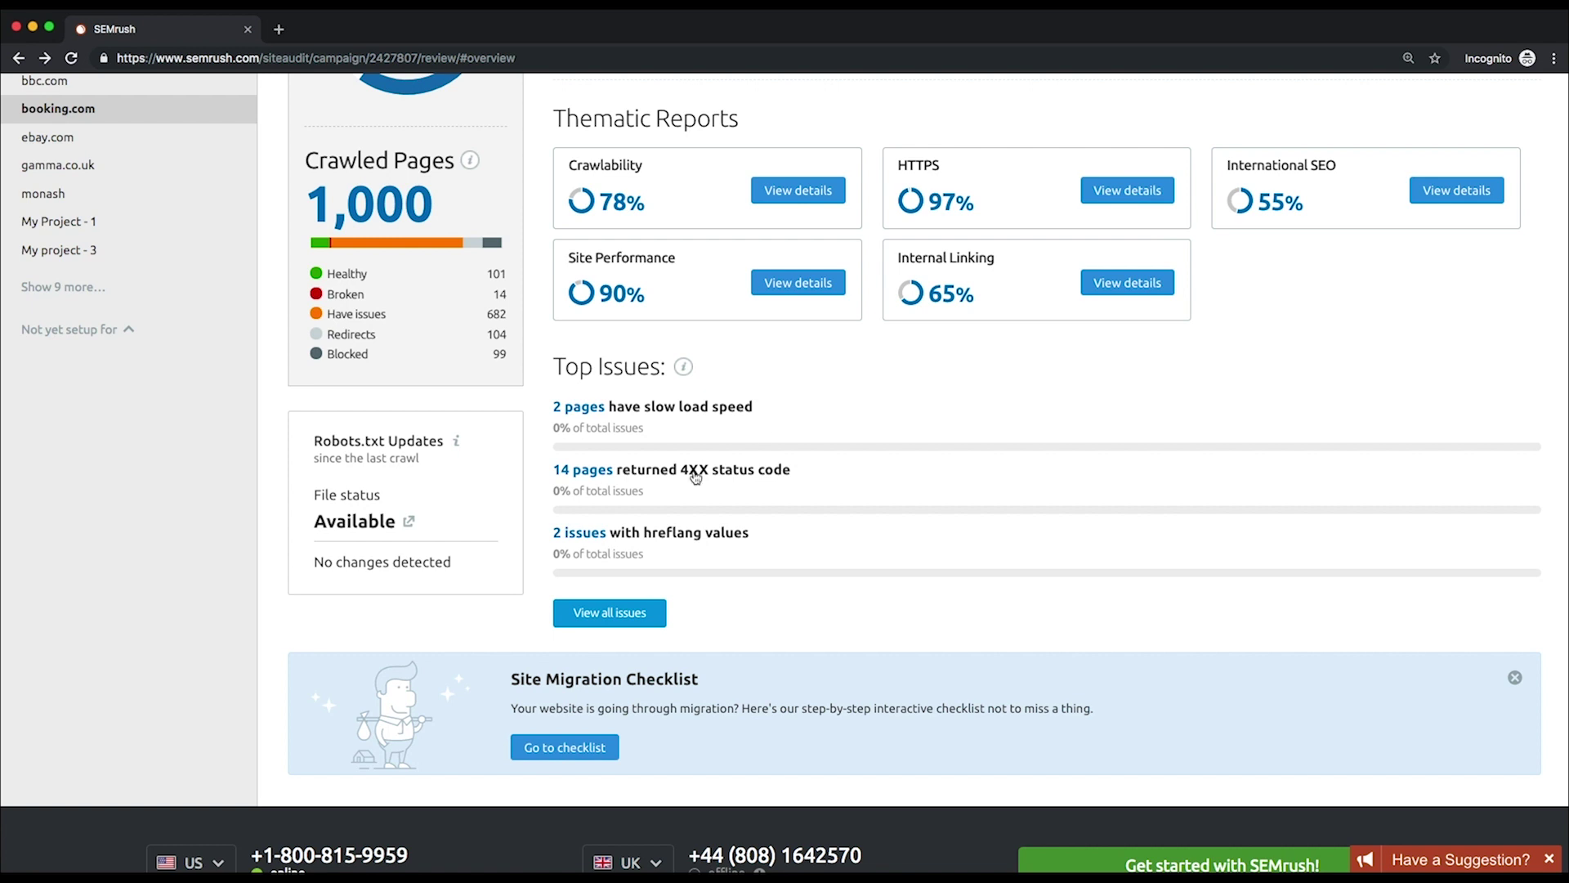
{"action": "left_click", "coordinate": [609, 613]}
{"action": "scroll", "coordinate": [638, 622], "scroll_direction": "up", "scroll_amount": 5}
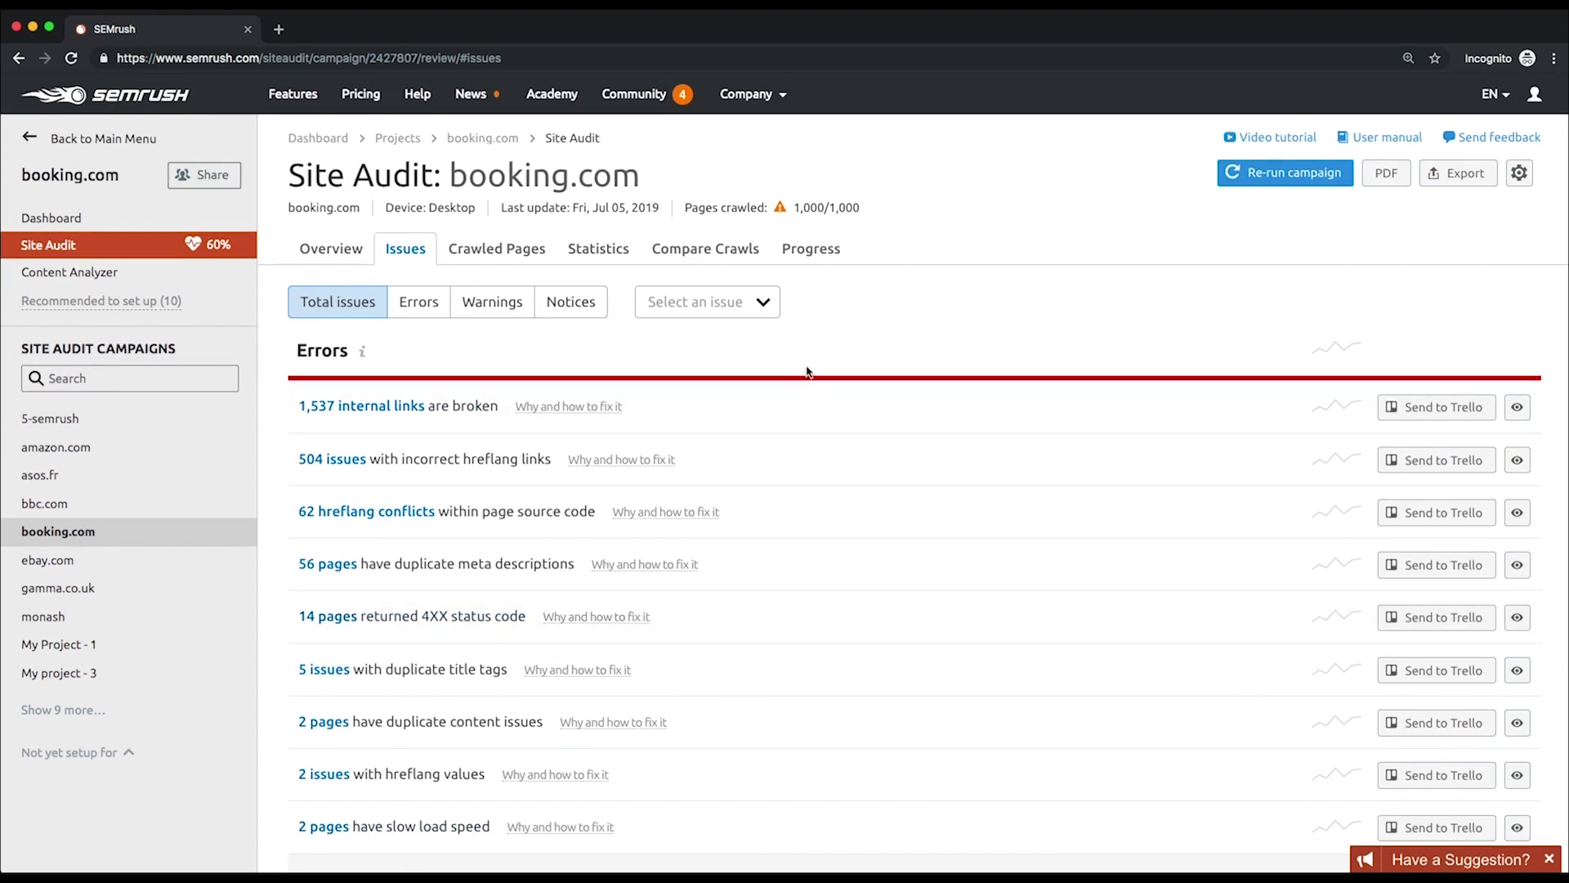
{"action": "left_click", "coordinate": [556, 407]}
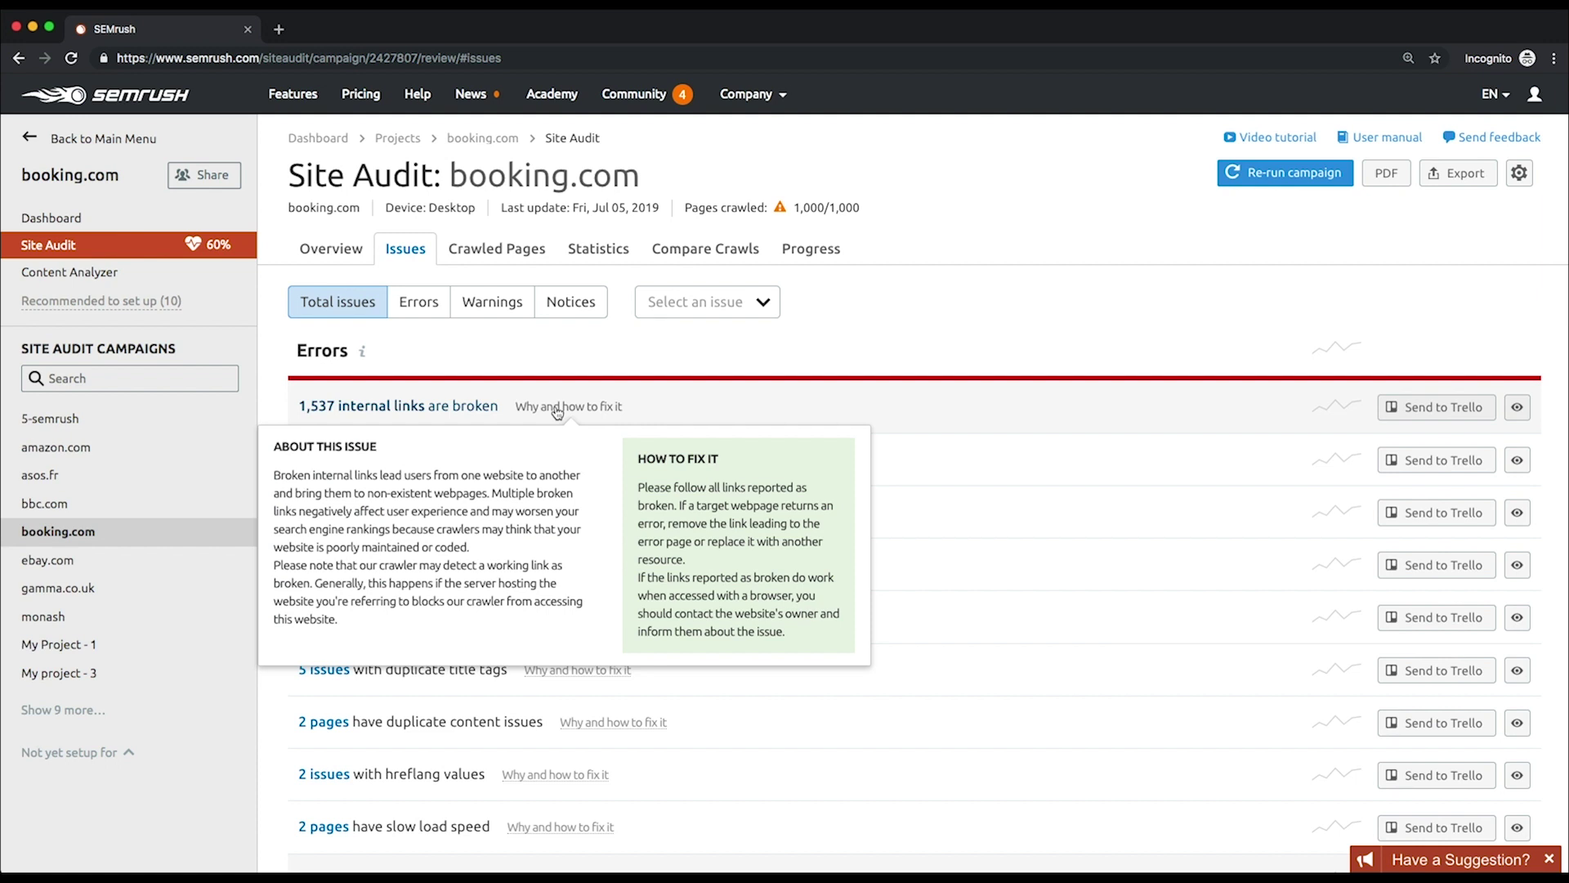
{"action": "left_click", "coordinate": [402, 406]}
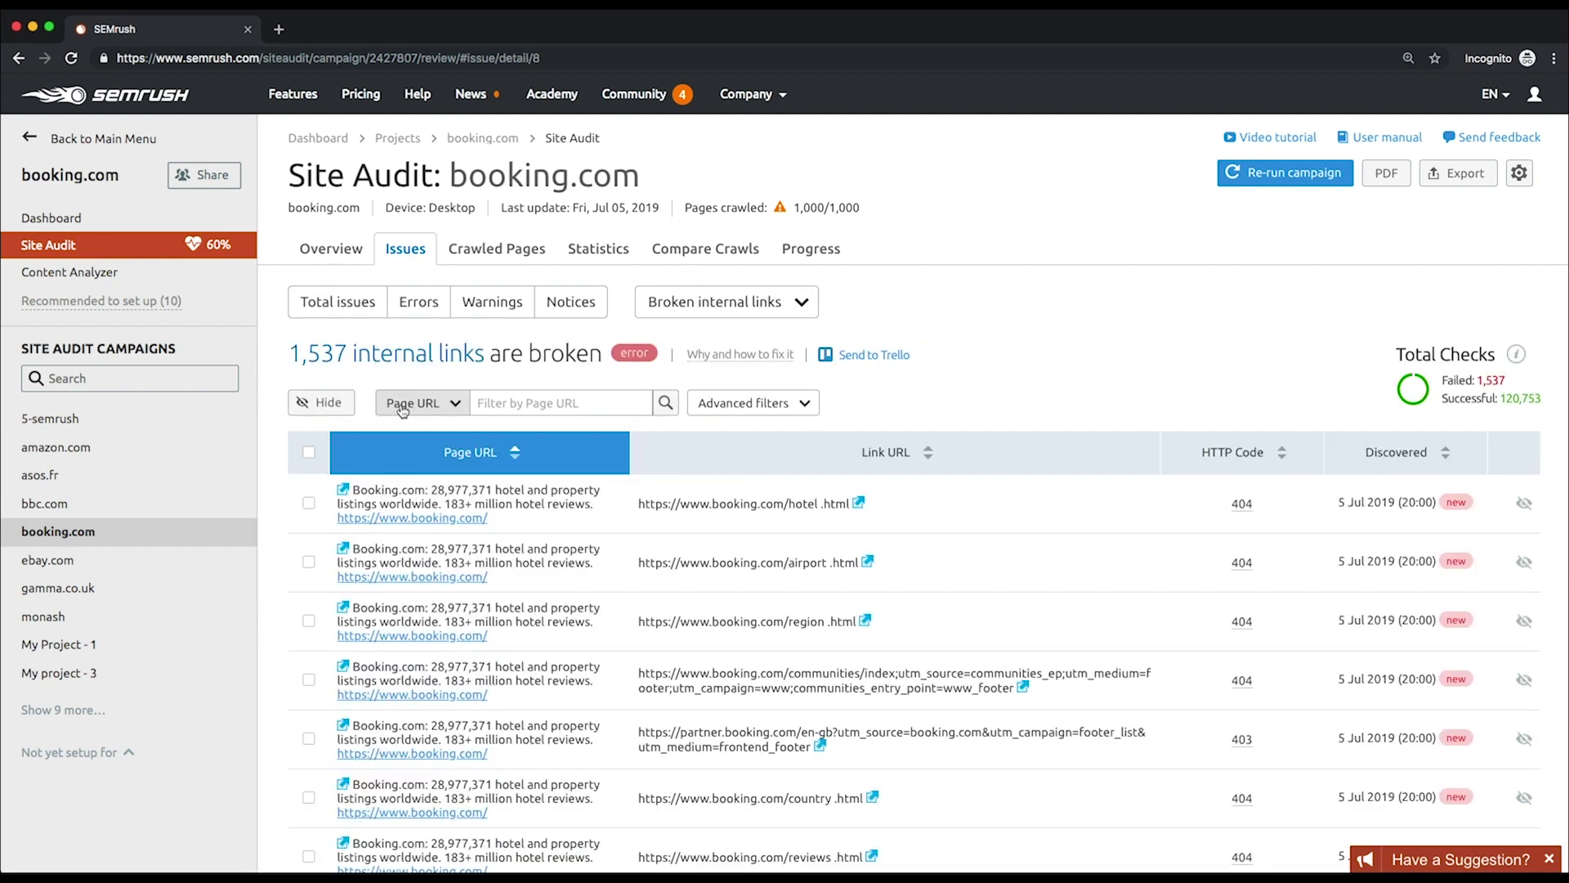
{"action": "scroll", "coordinate": [455, 564], "scroll_direction": "down", "scroll_amount": 3}
{"action": "scroll", "coordinate": [455, 564], "scroll_direction": "down", "scroll_amount": 2}
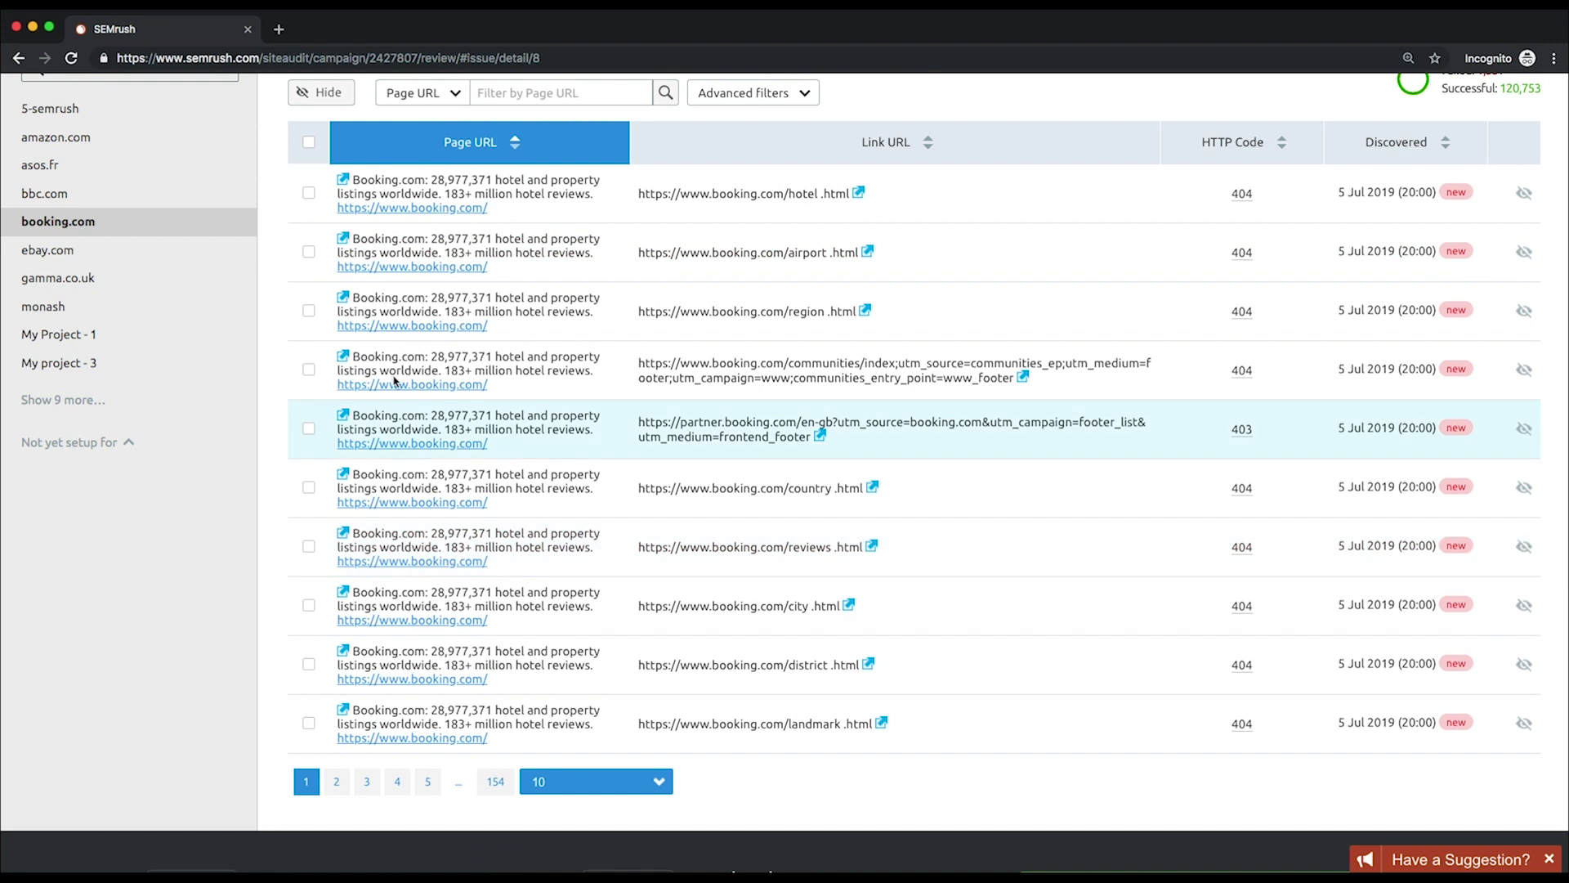
{"action": "left_click", "coordinate": [20, 58]}
{"action": "scroll", "coordinate": [798, 392], "scroll_direction": "down", "scroll_amount": 2}
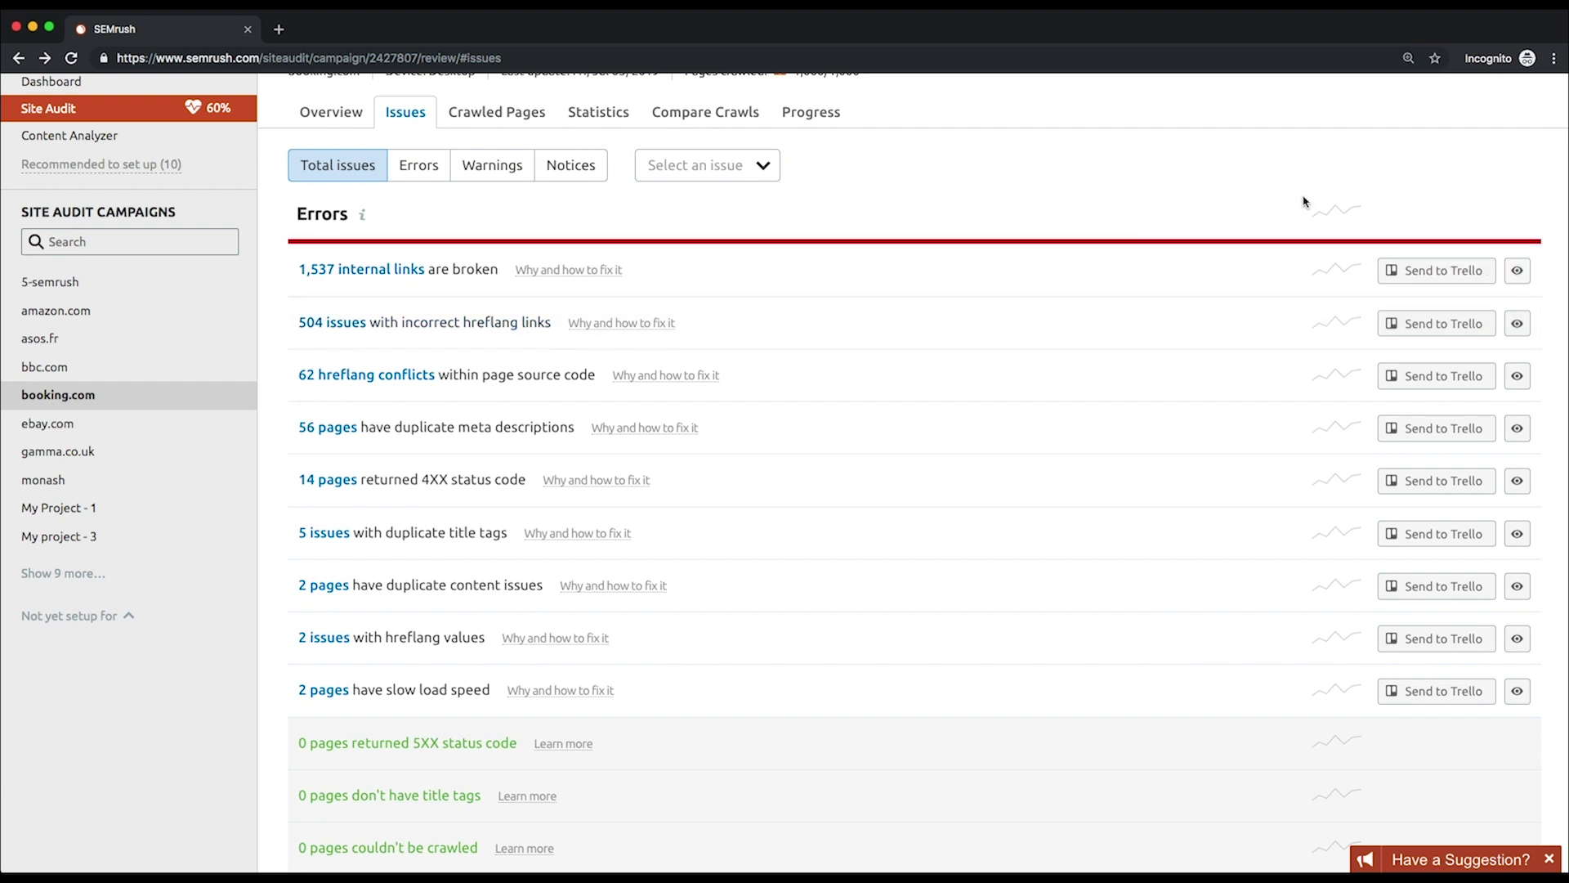
{"action": "left_click", "coordinate": [1434, 270]}
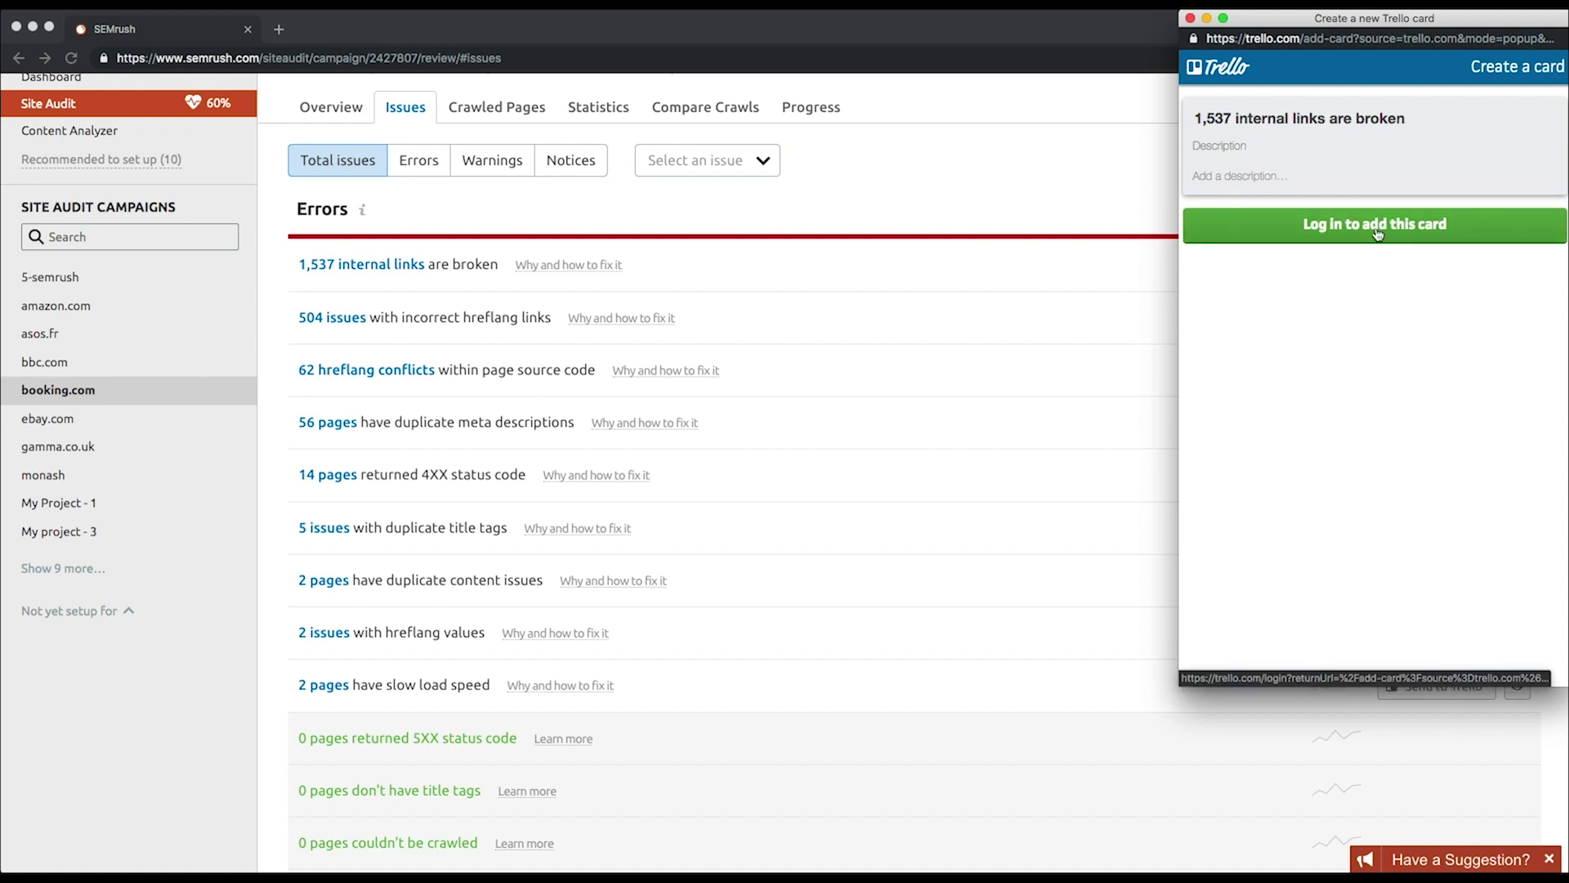
{"action": "left_click", "coordinate": [1189, 17]}
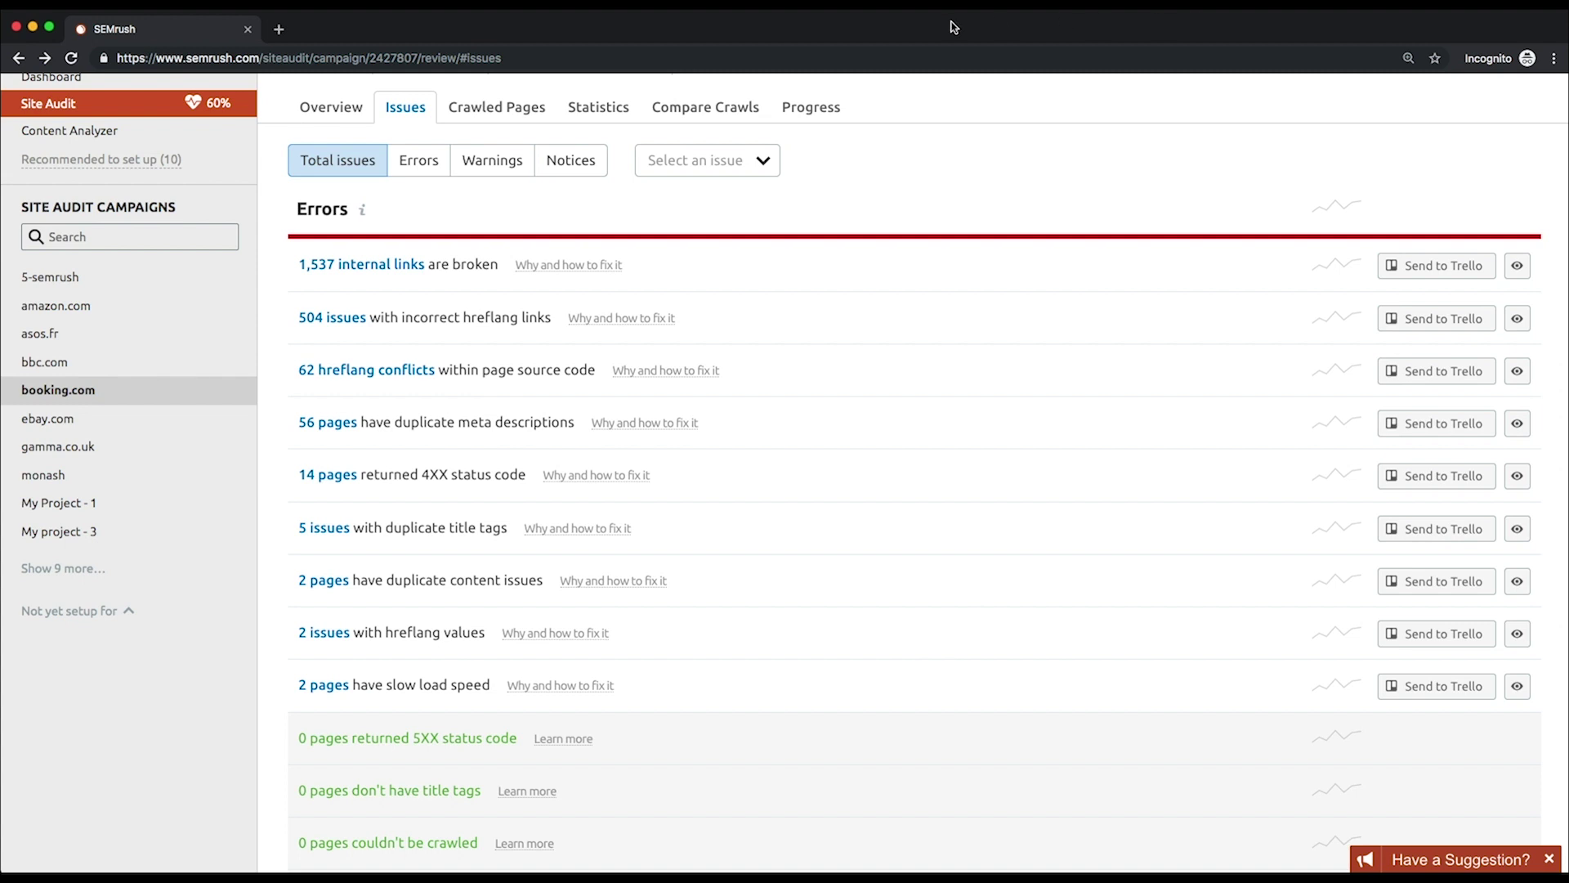
Step: In Crawled Pages, add a page-load-time filter condition covering slow and slowest pages
{"action": "left_click", "coordinate": [497, 107]}
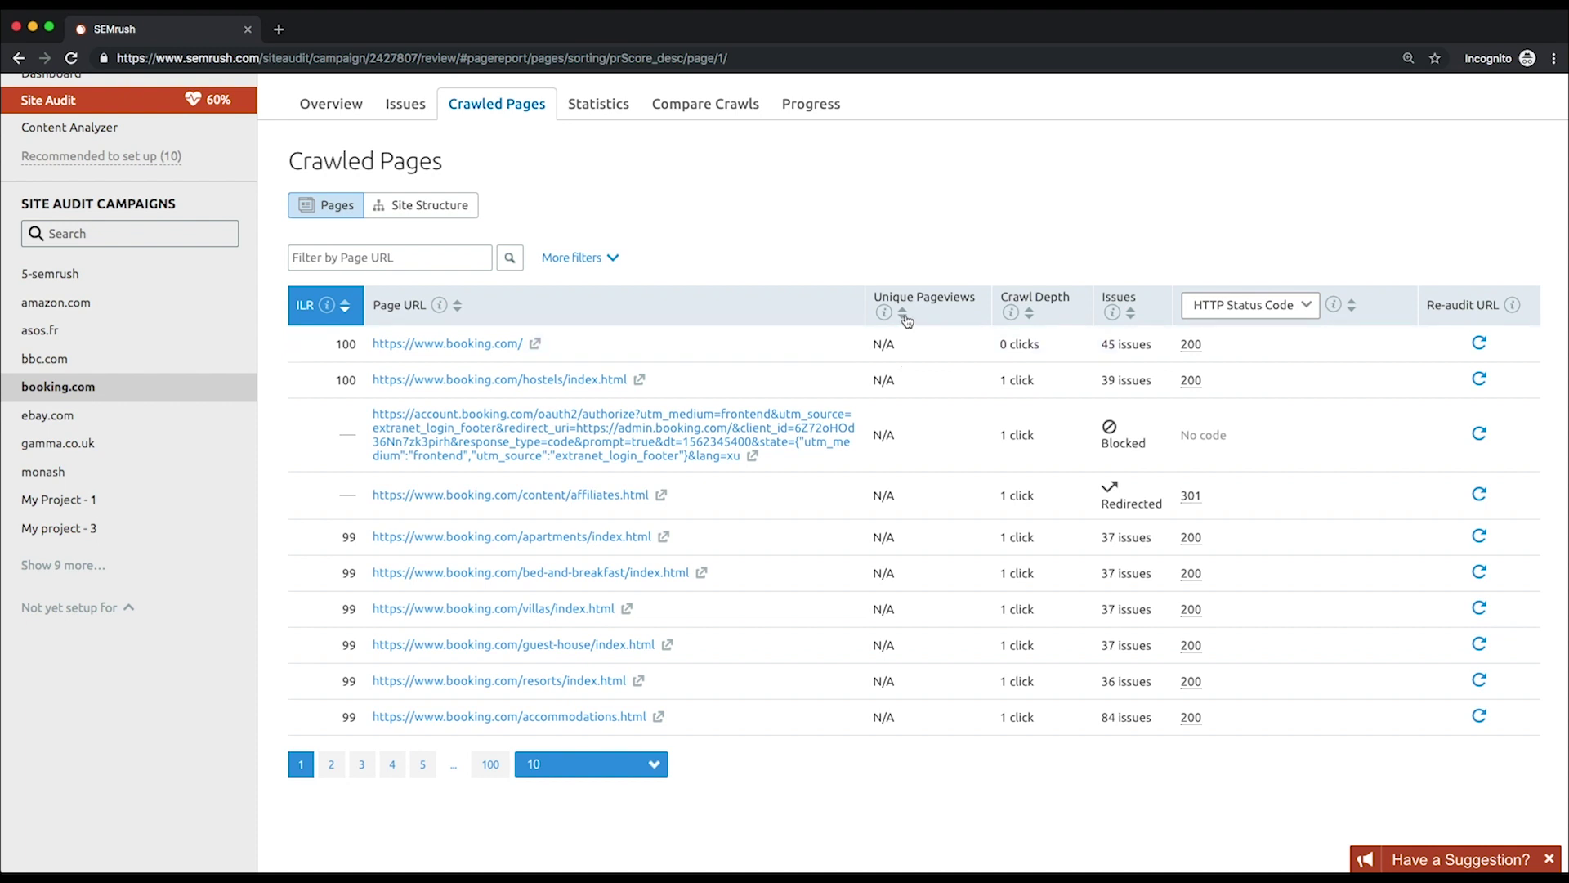
{"action": "left_click", "coordinate": [578, 257]}
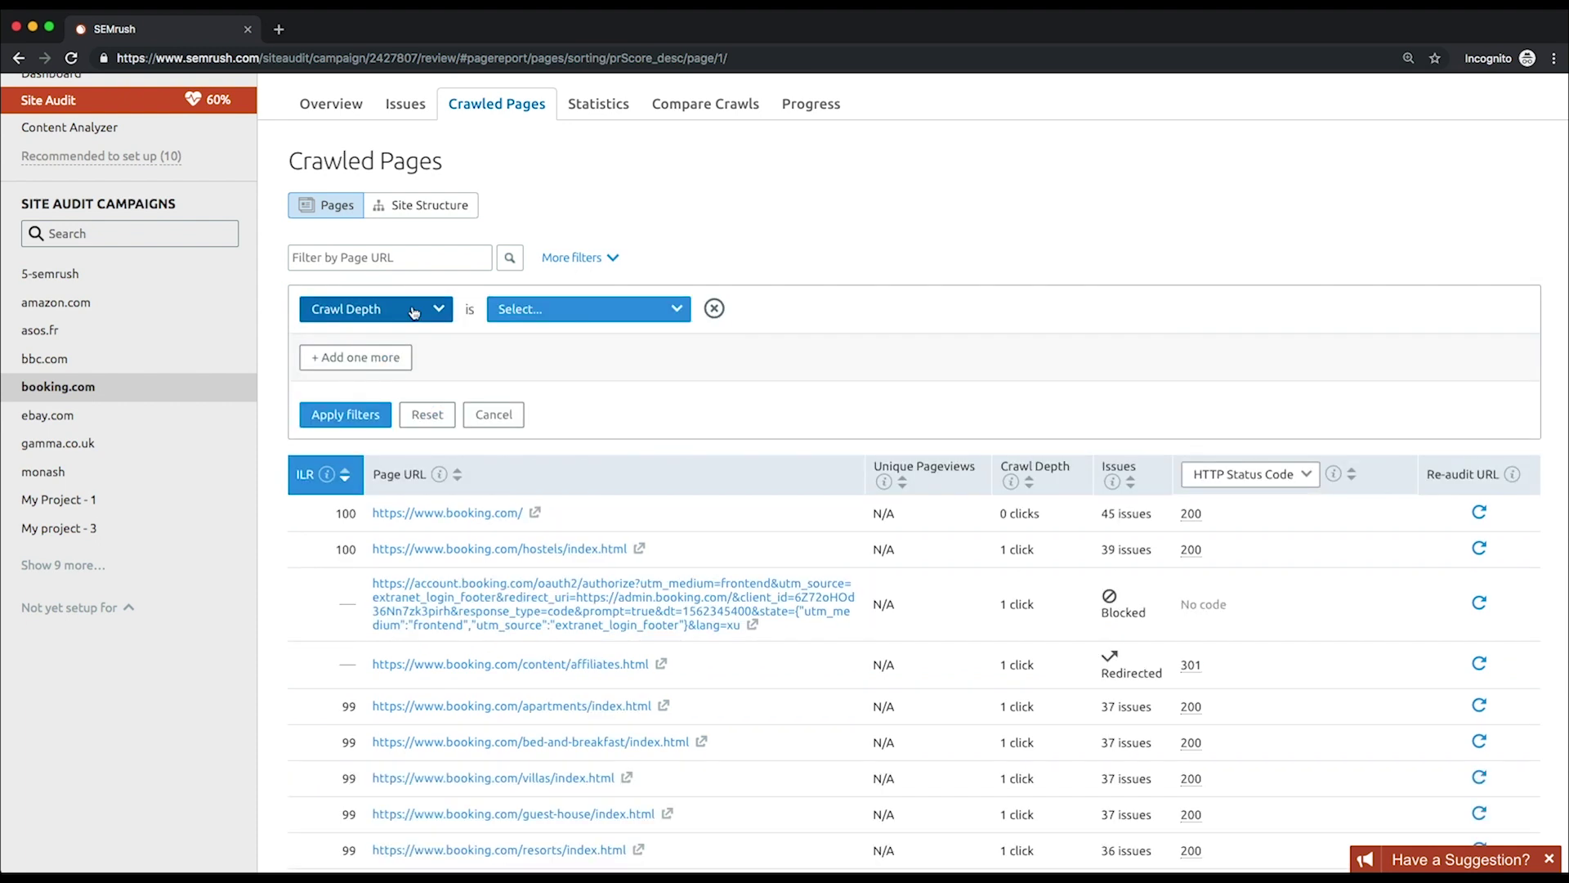
{"action": "left_click", "coordinate": [368, 310]}
{"action": "scroll", "coordinate": [490, 528], "scroll_direction": "down", "scroll_amount": 2}
{"action": "left_click", "coordinate": [590, 194]}
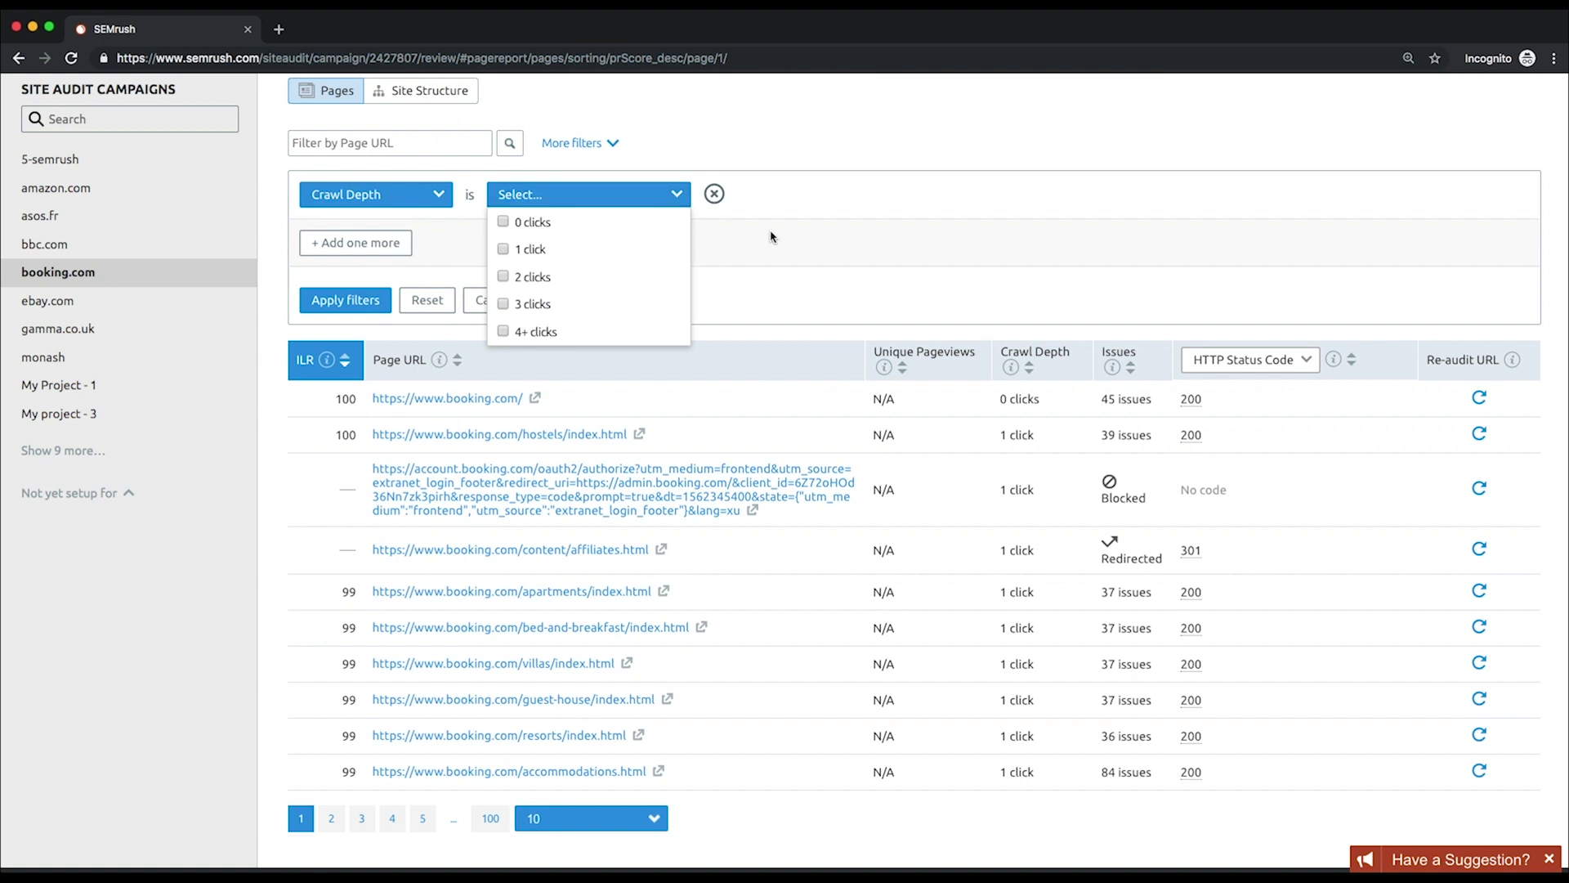
{"action": "left_click", "coordinate": [385, 249]}
{"action": "left_click", "coordinate": [431, 242]}
{"action": "left_click", "coordinate": [368, 344]}
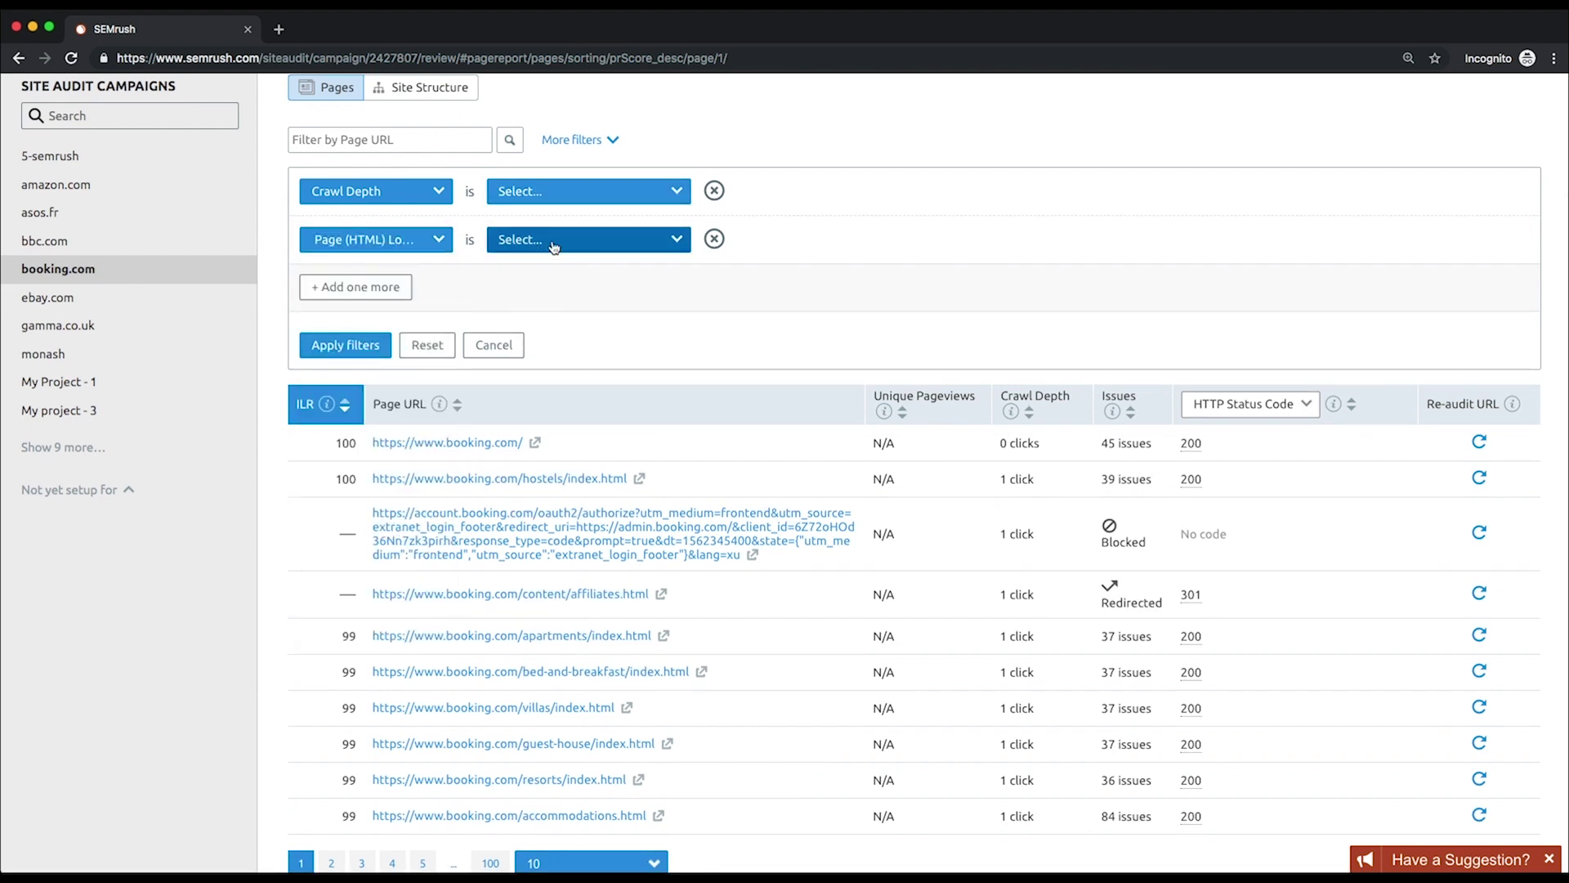
{"action": "left_click", "coordinate": [589, 240]}
{"action": "left_click", "coordinate": [506, 321]}
{"action": "left_click", "coordinate": [505, 349]}
{"action": "left_click", "coordinate": [794, 267]}
Step: Filter crawled pages by HTTP status code 4xx and switch to the site structure view
{"action": "left_click", "coordinate": [389, 194]}
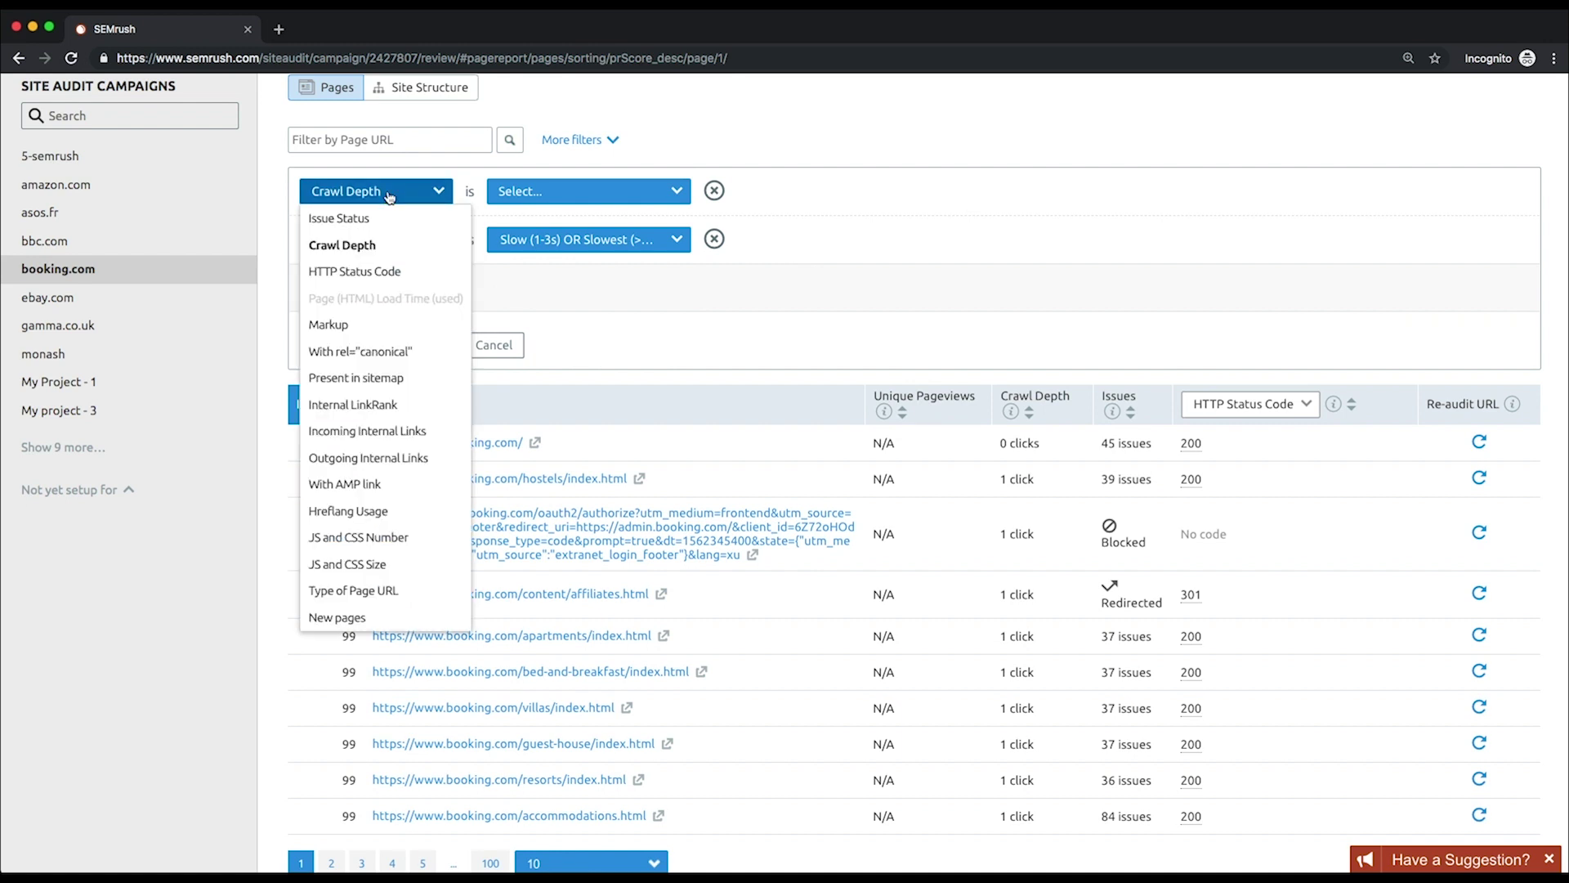
{"action": "left_click", "coordinate": [355, 272]}
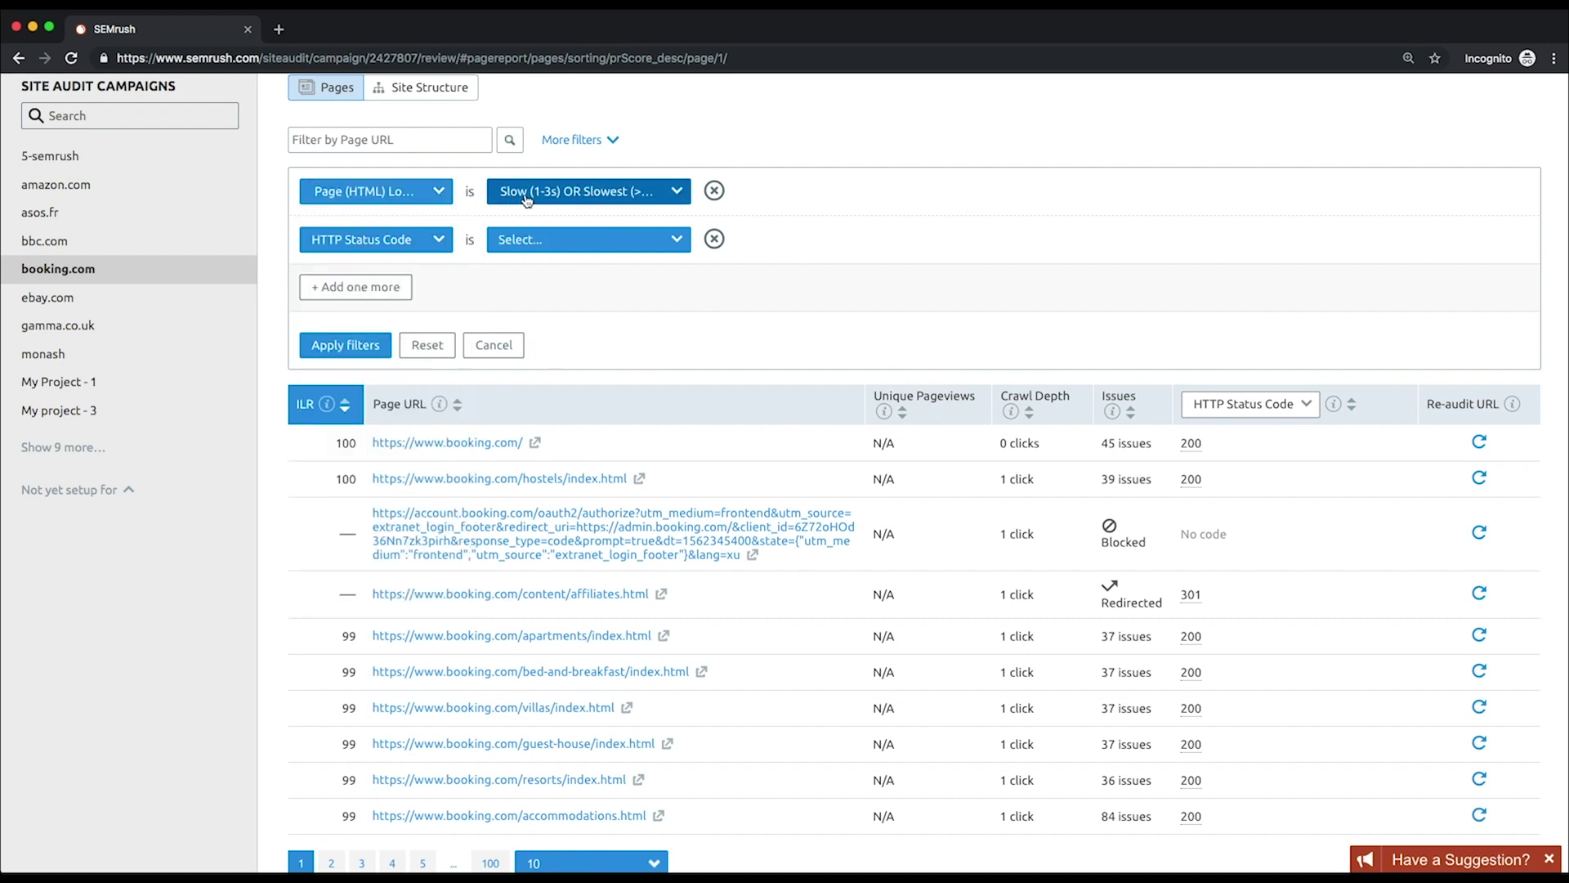
{"action": "left_click", "coordinate": [588, 239]}
{"action": "left_click", "coordinate": [504, 294]}
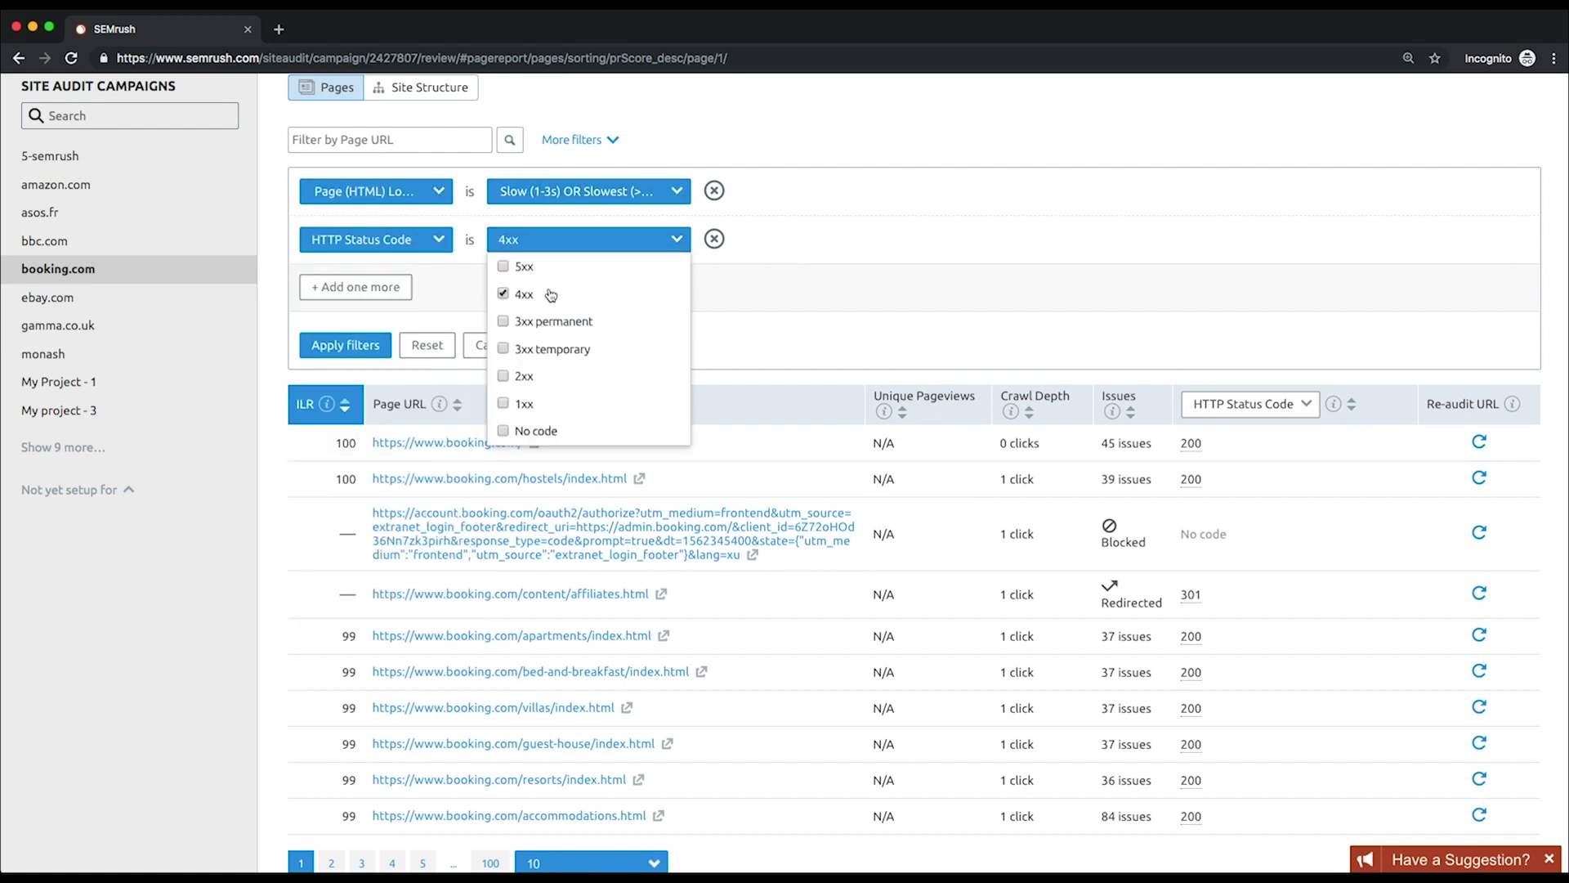
{"action": "left_click", "coordinate": [768, 270]}
{"action": "scroll", "coordinate": [1479, 419], "scroll_direction": "up", "scroll_amount": 1}
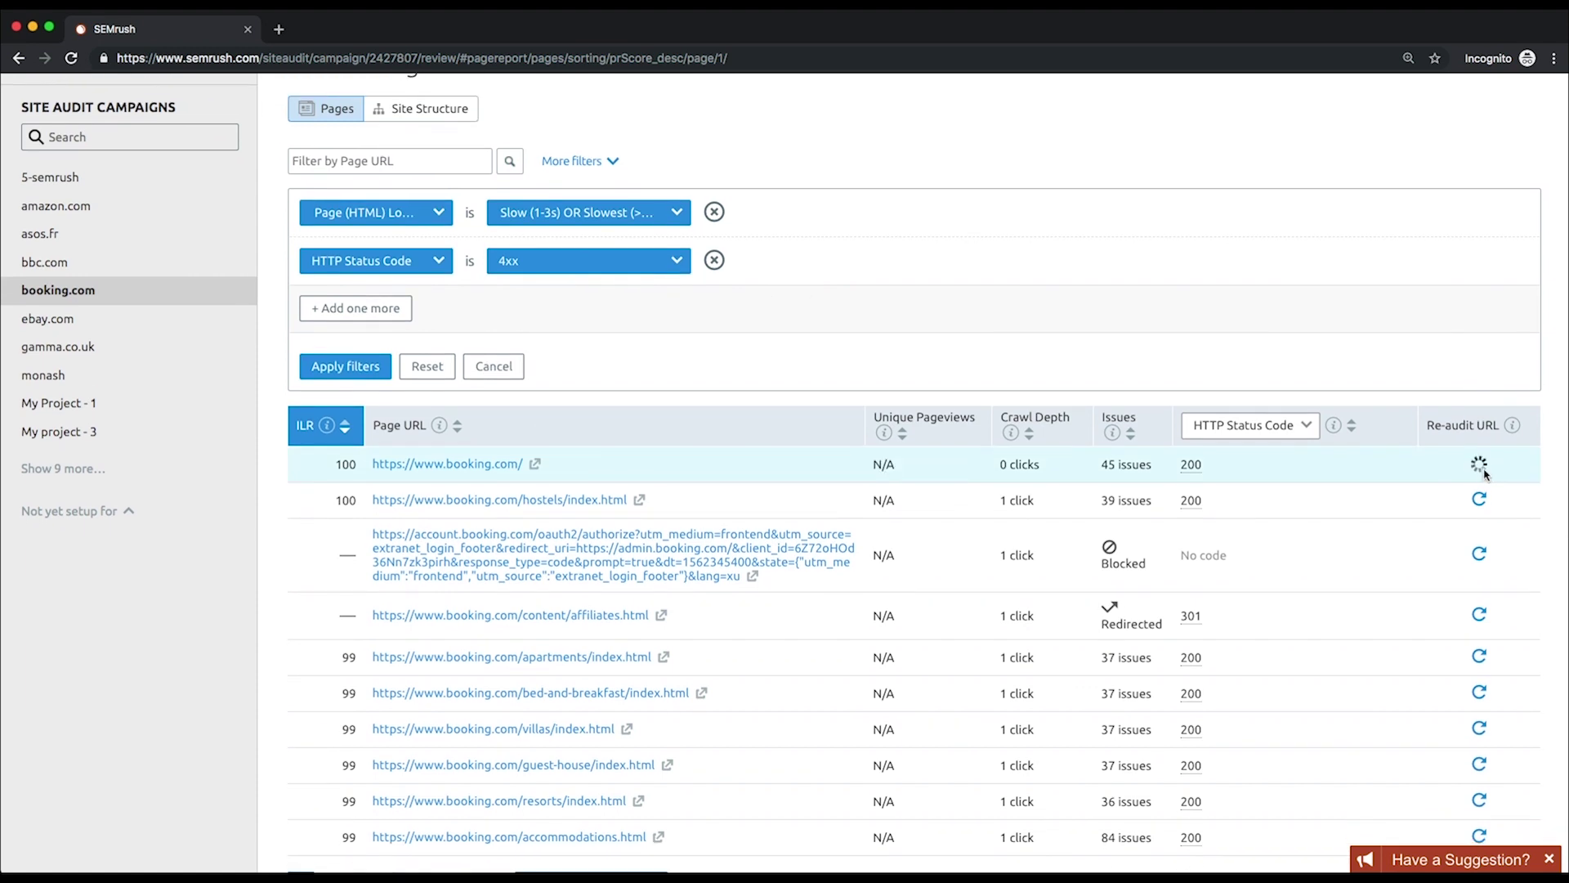
{"action": "scroll", "coordinate": [1481, 474], "scroll_direction": "up", "scroll_amount": 5}
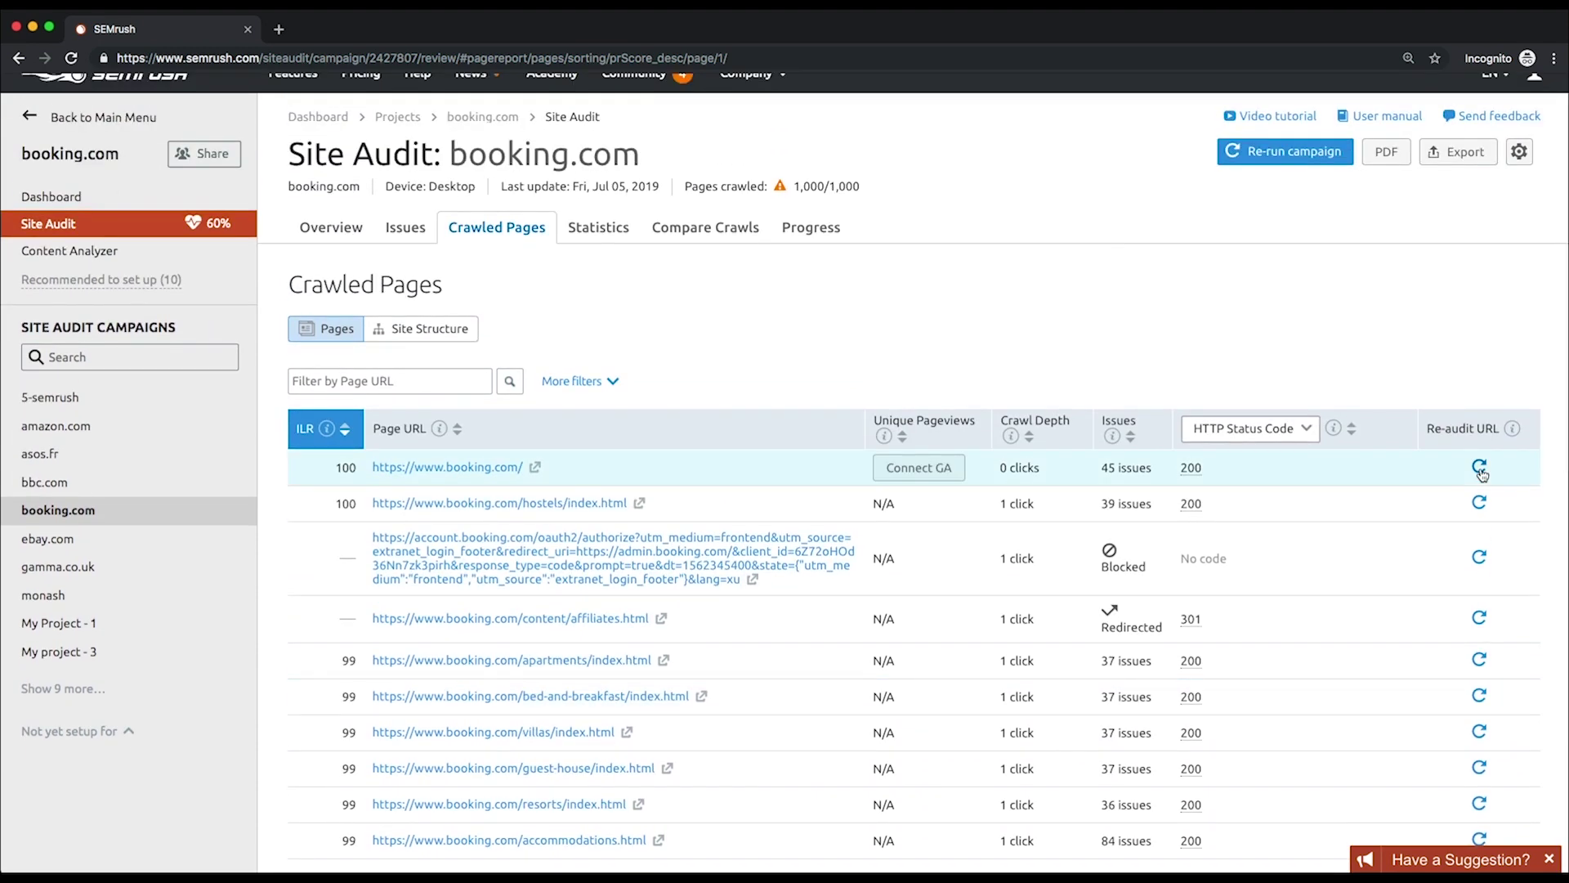
{"action": "left_click", "coordinate": [419, 329]}
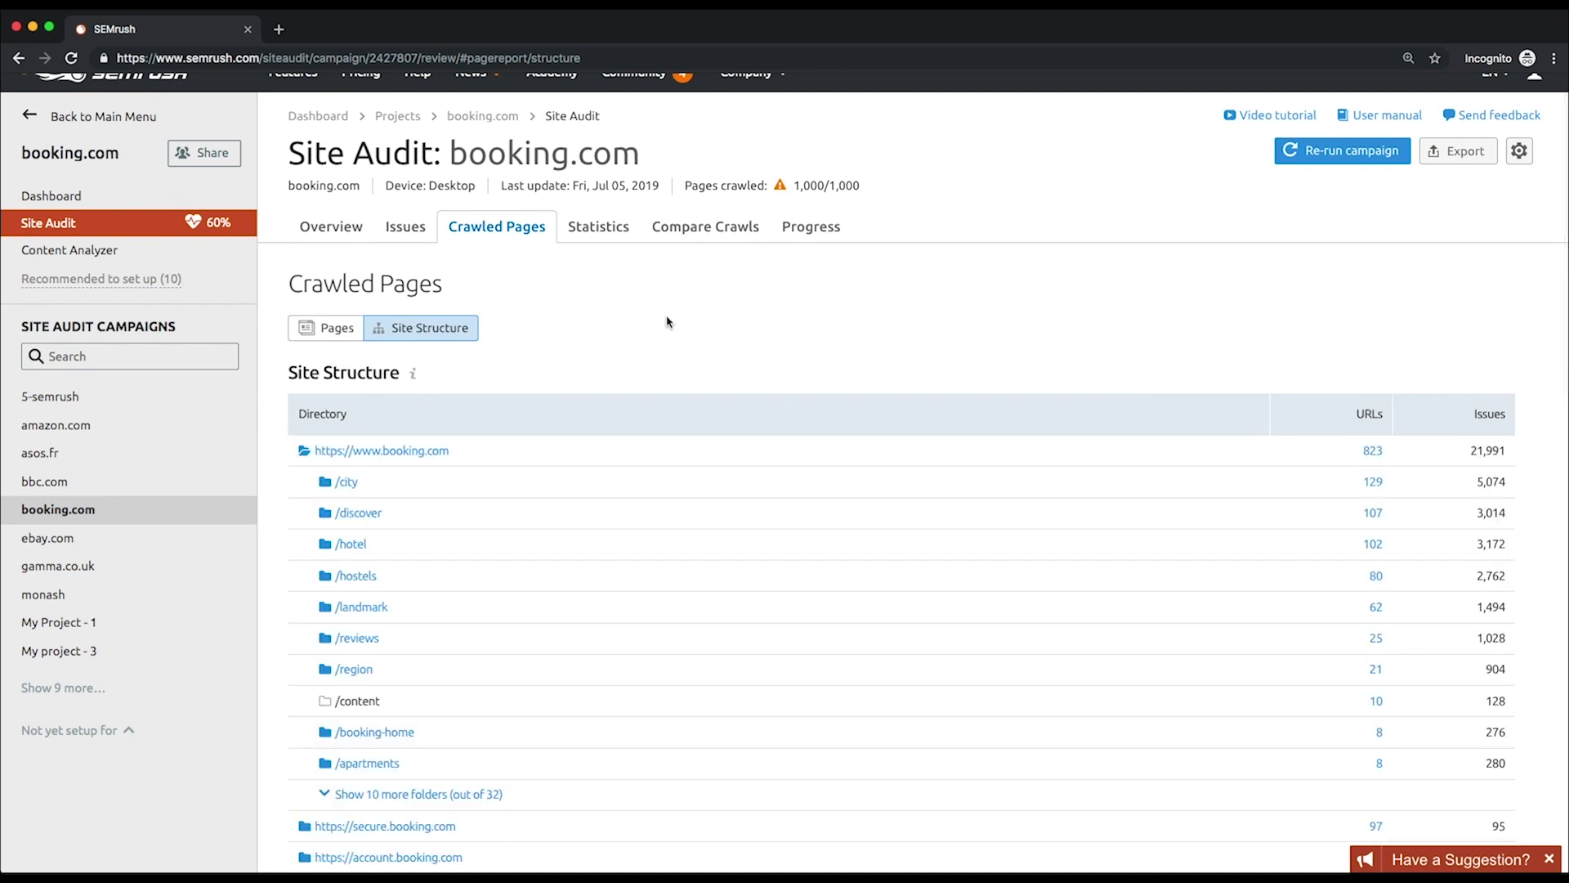
{"action": "scroll", "coordinate": [667, 322], "scroll_direction": "down", "scroll_amount": 2}
{"action": "scroll", "coordinate": [667, 322], "scroll_direction": "down", "scroll_amount": 3}
{"action": "scroll", "coordinate": [667, 322], "scroll_direction": "up", "scroll_amount": 5}
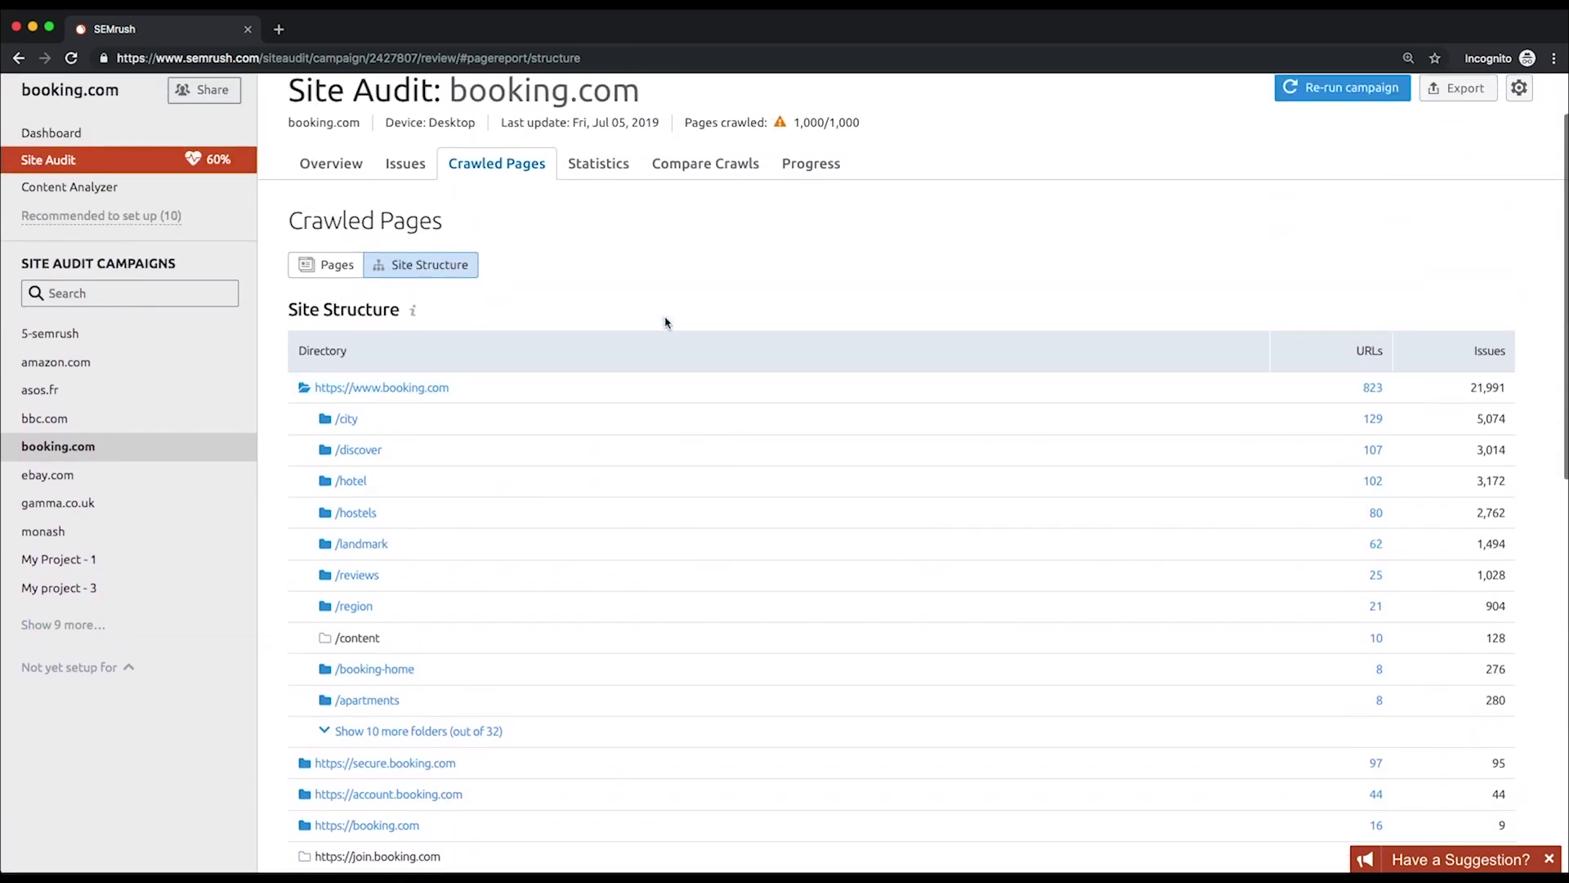
Step: Open crawl Statistics, read the hreflang importance tip, and display the statistics as graphs
{"action": "left_click", "coordinate": [599, 177]}
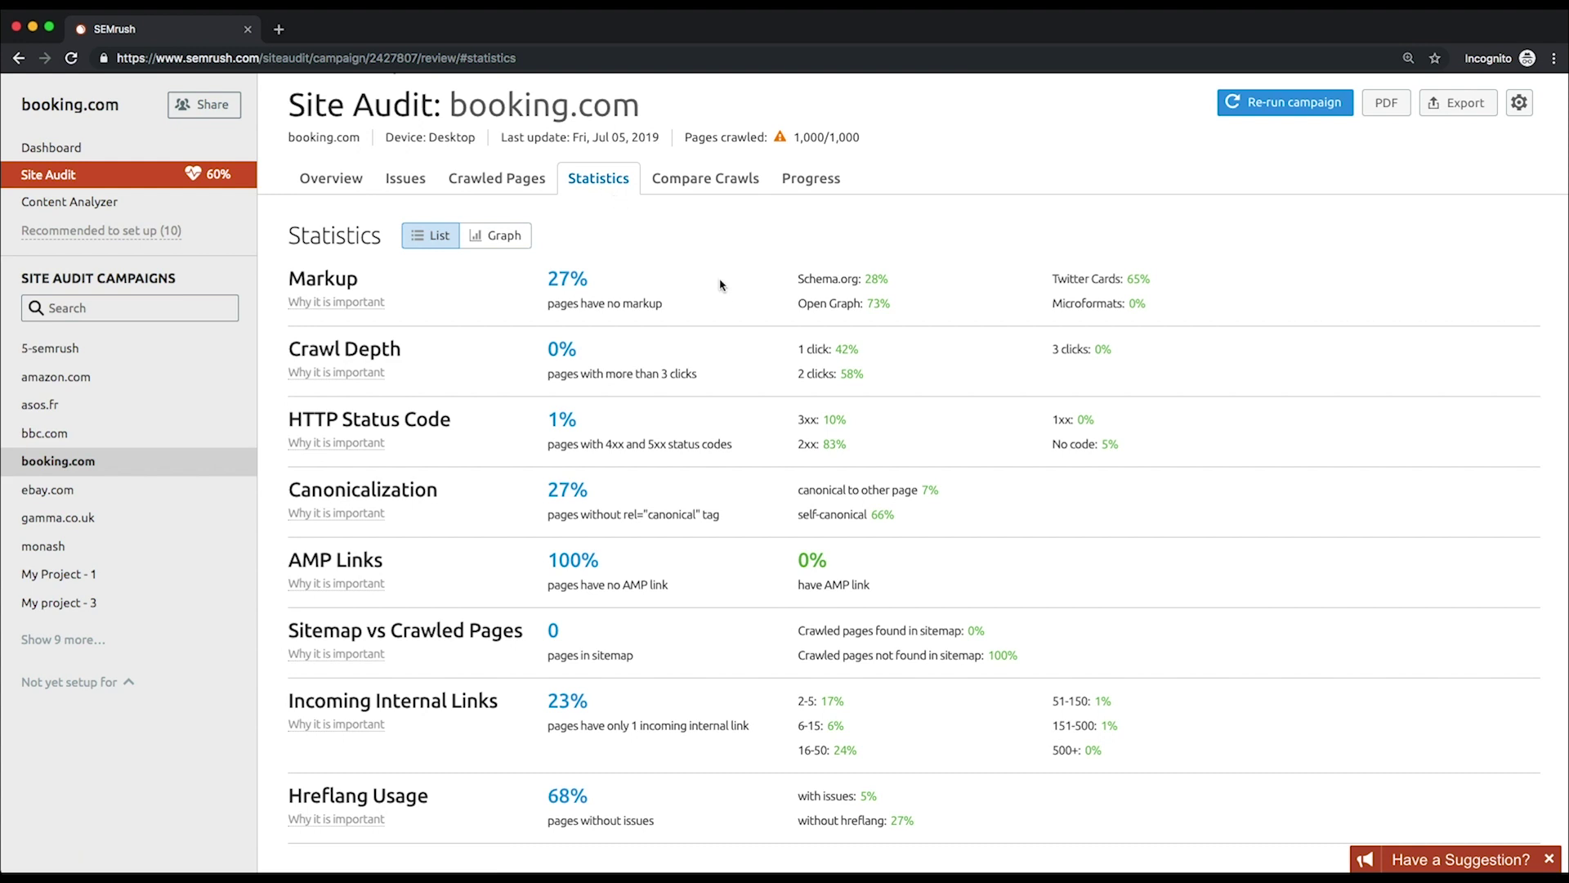
{"action": "scroll", "coordinate": [737, 386], "scroll_direction": "down", "scroll_amount": 1}
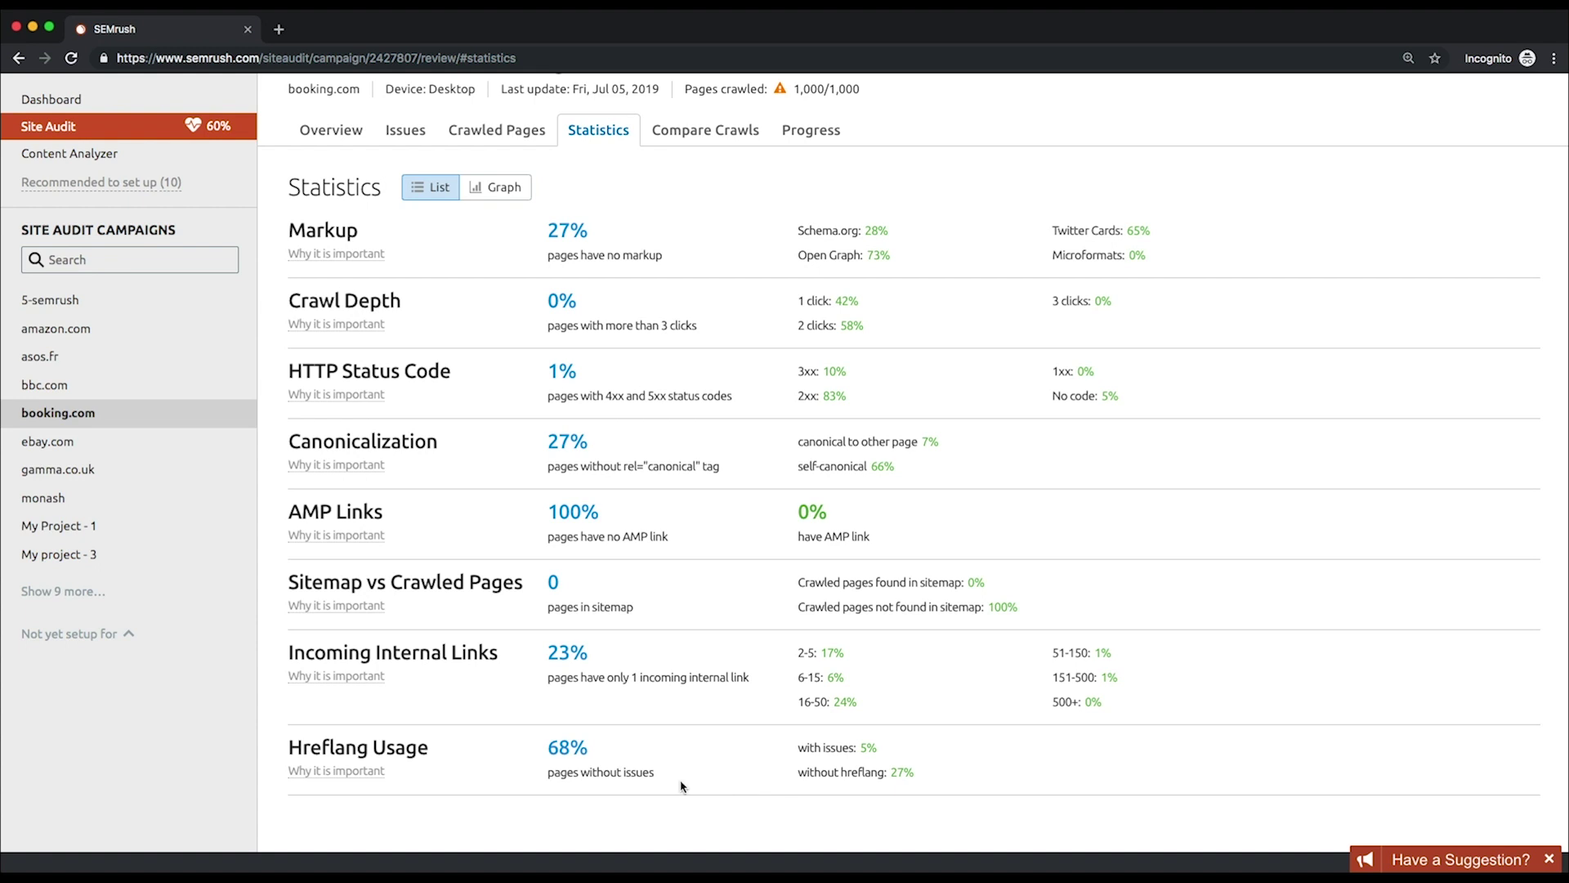
{"action": "left_click", "coordinate": [359, 773]}
{"action": "scroll", "coordinate": [358, 780], "scroll_direction": "down", "scroll_amount": 3}
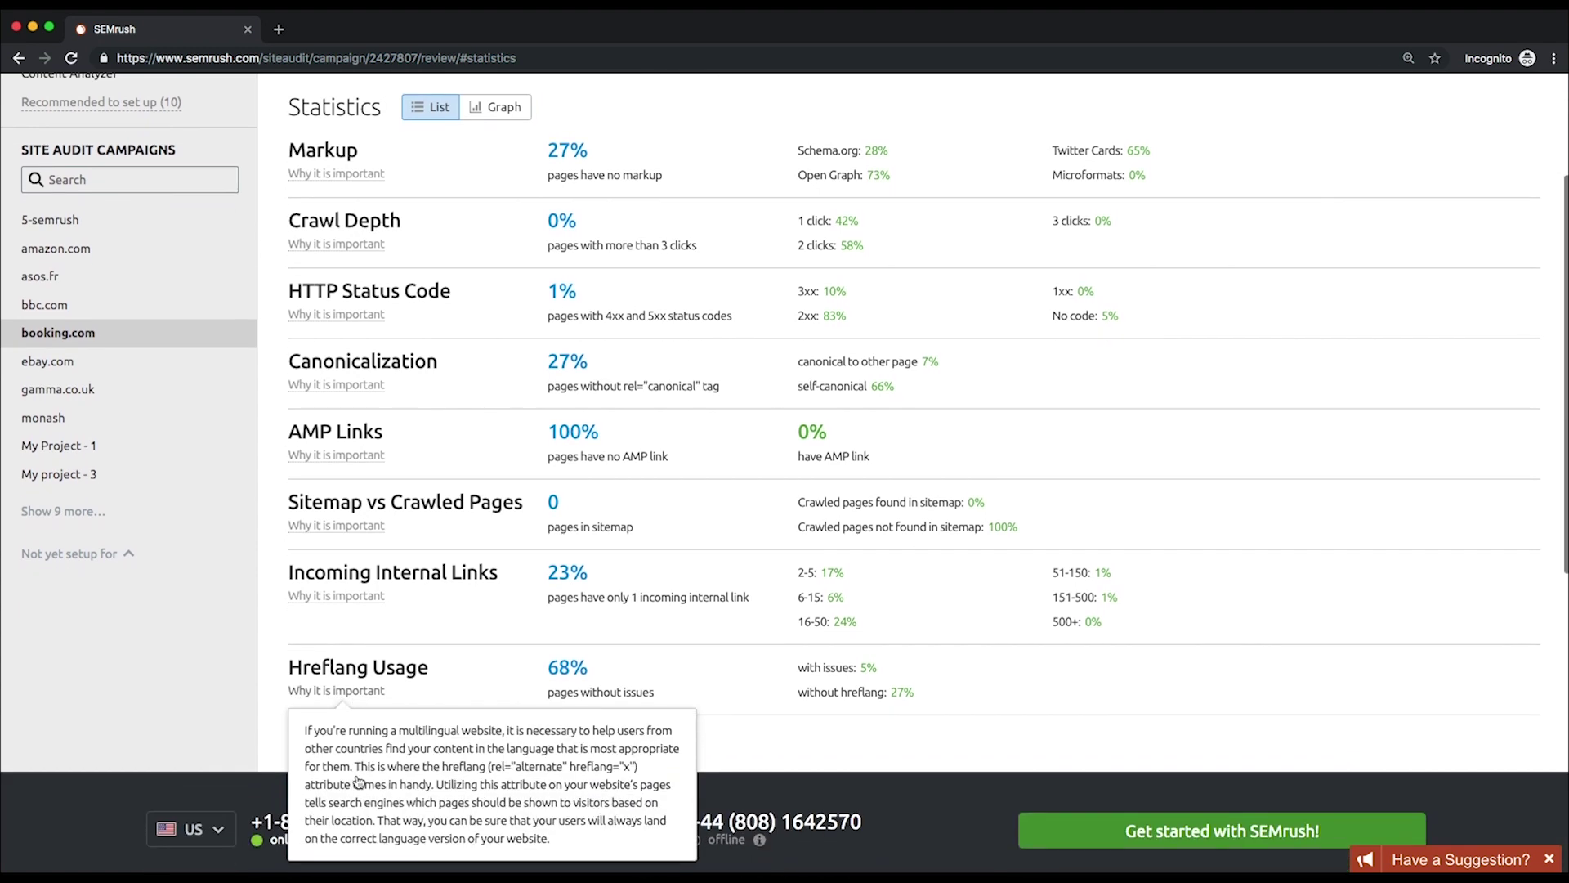
{"action": "scroll", "coordinate": [417, 588], "scroll_direction": "up", "scroll_amount": 5}
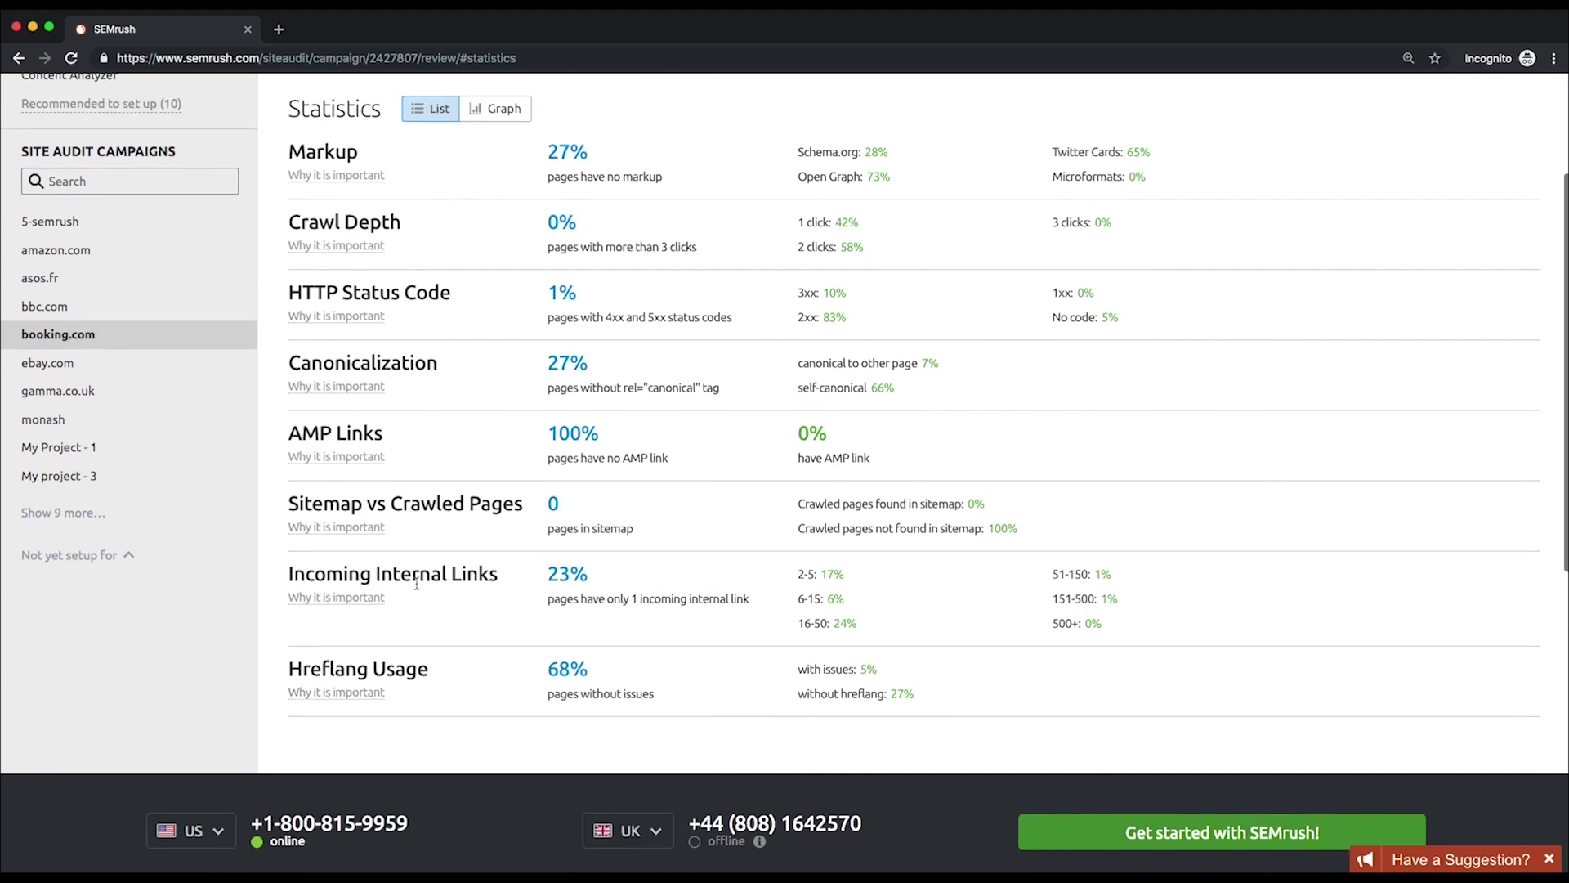
{"action": "scroll", "coordinate": [417, 589], "scroll_direction": "up", "scroll_amount": 5}
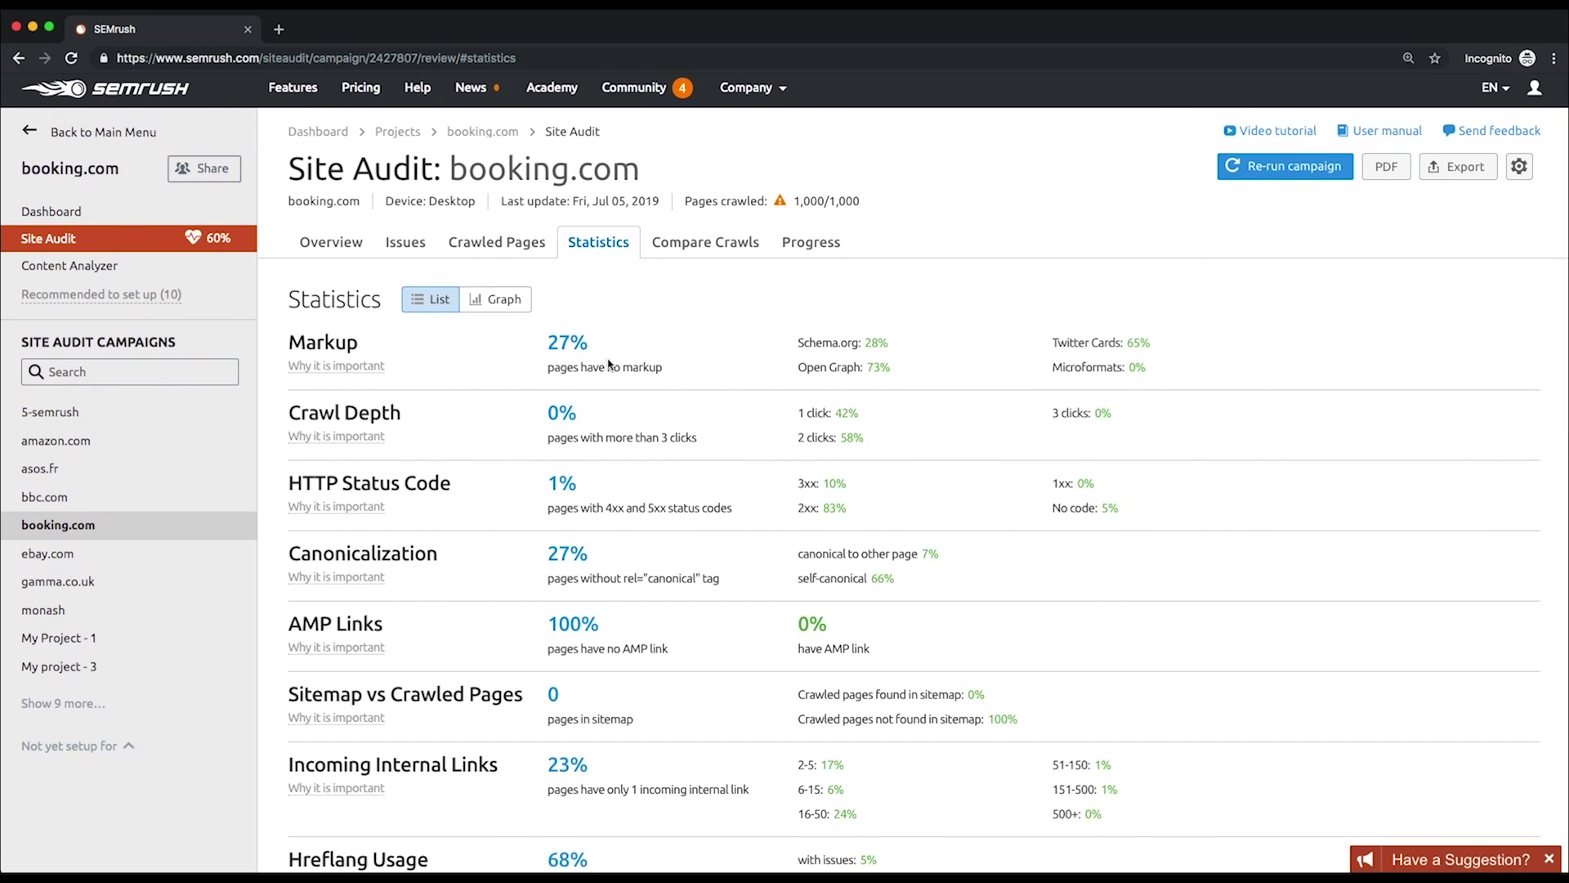
{"action": "left_click", "coordinate": [502, 299]}
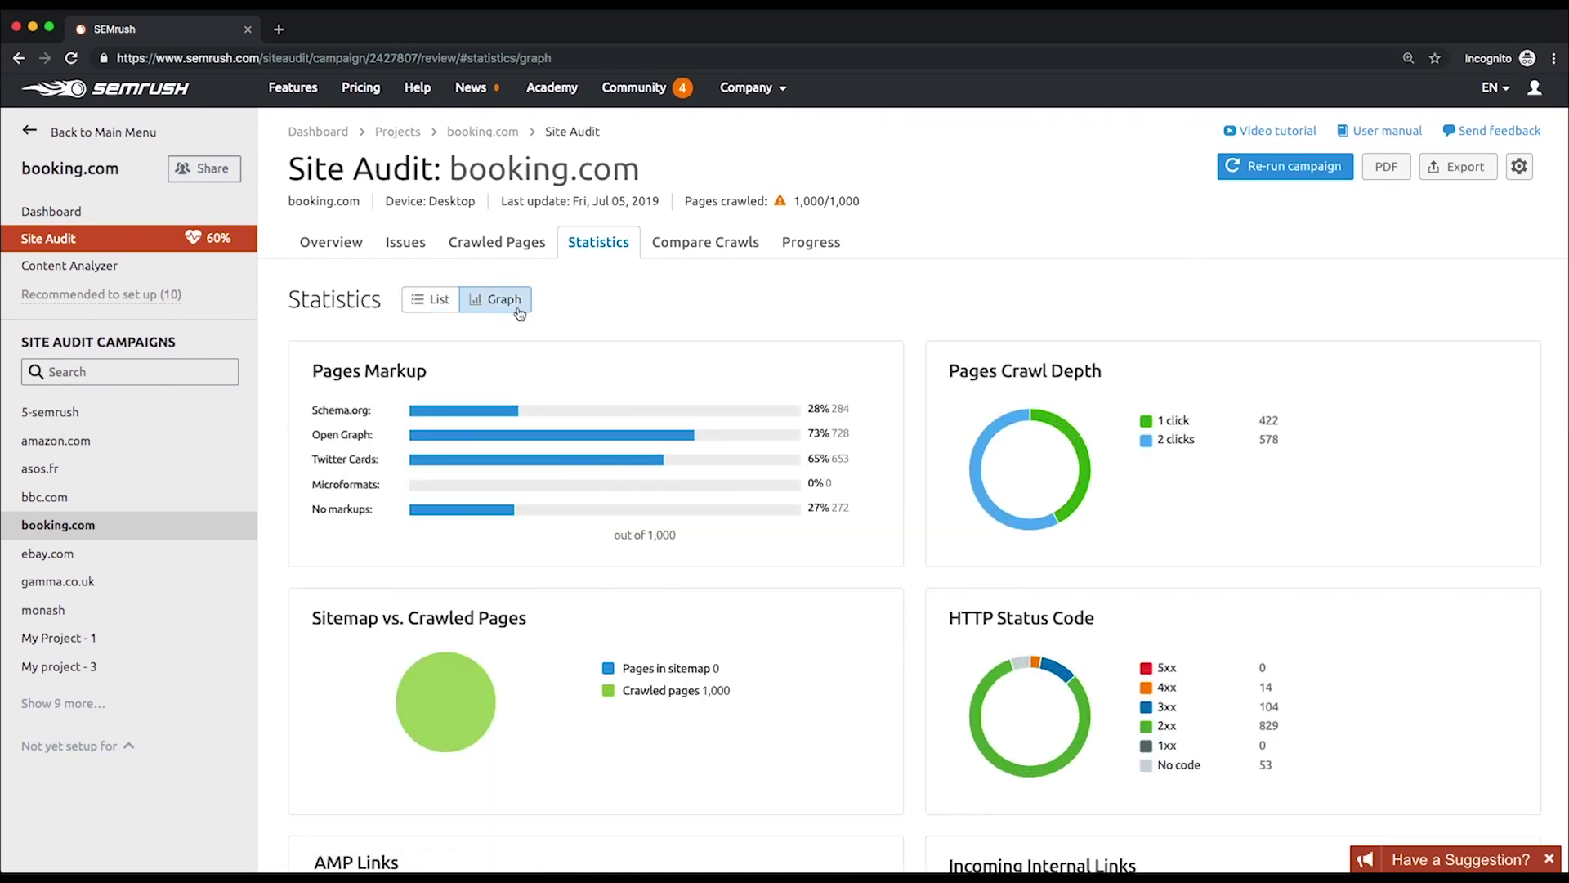
{"action": "scroll", "coordinate": [653, 344], "scroll_direction": "down", "scroll_amount": 2}
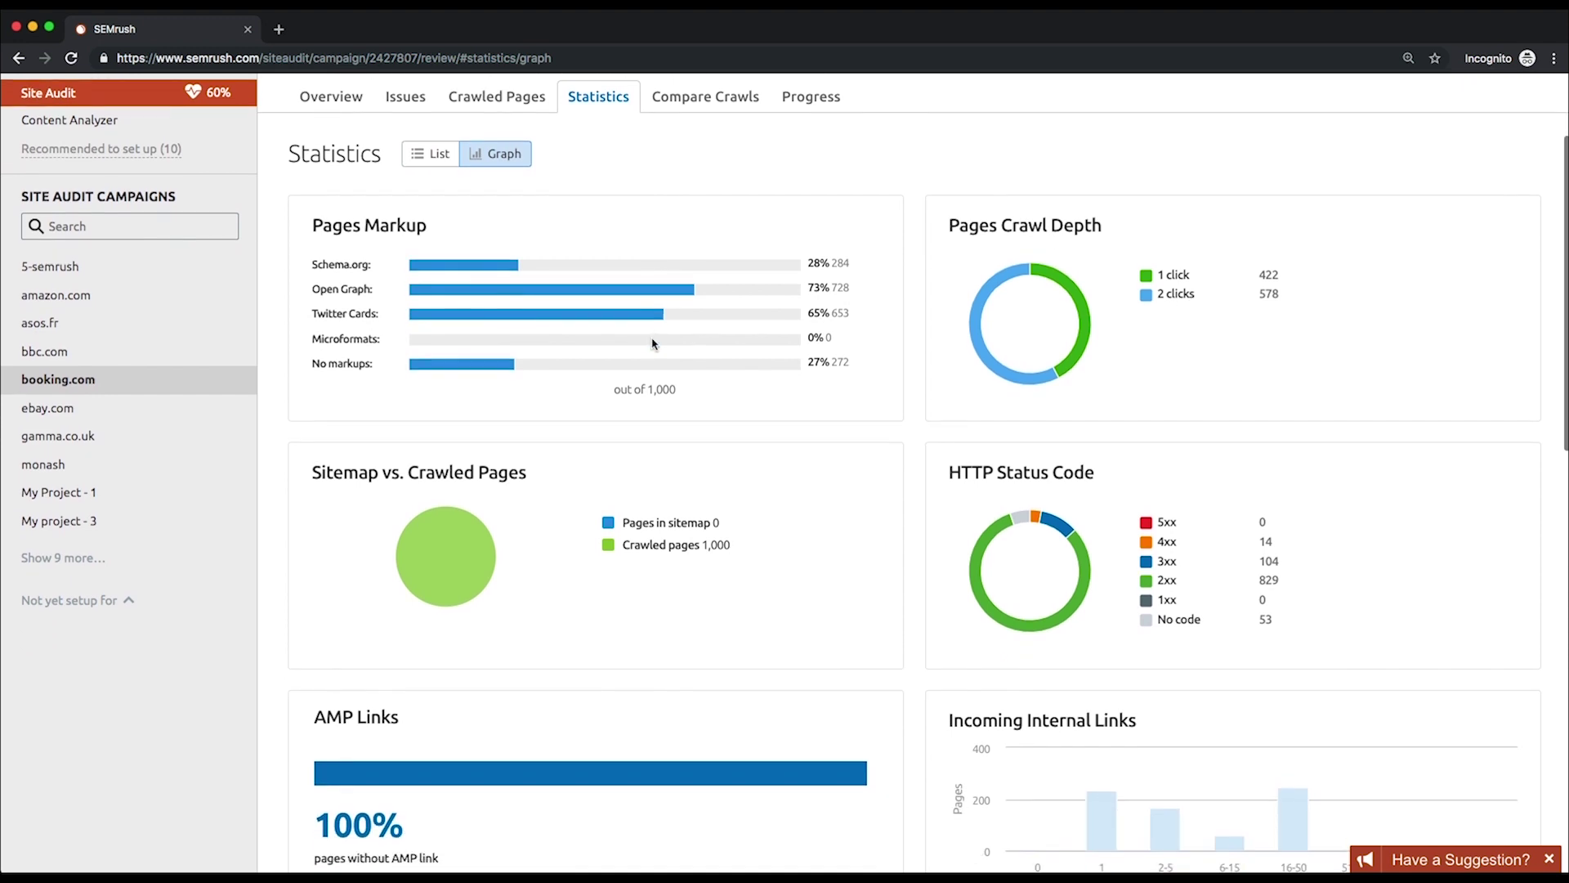
{"action": "scroll", "coordinate": [652, 344], "scroll_direction": "down", "scroll_amount": 3}
{"action": "scroll", "coordinate": [652, 344], "scroll_direction": "down", "scroll_amount": 2}
{"action": "scroll", "coordinate": [652, 344], "scroll_direction": "down", "scroll_amount": 1}
{"action": "scroll", "coordinate": [652, 344], "scroll_direction": "up", "scroll_amount": 3}
{"action": "scroll", "coordinate": [652, 344], "scroll_direction": "up", "scroll_amount": 3}
{"action": "scroll", "coordinate": [661, 319], "scroll_direction": "up", "scroll_amount": 3}
Step: Compare the 5 Jul 2019 20:00 and 20:29 crawls, leaving both date lists unchanged
{"action": "left_click", "coordinate": [705, 247]}
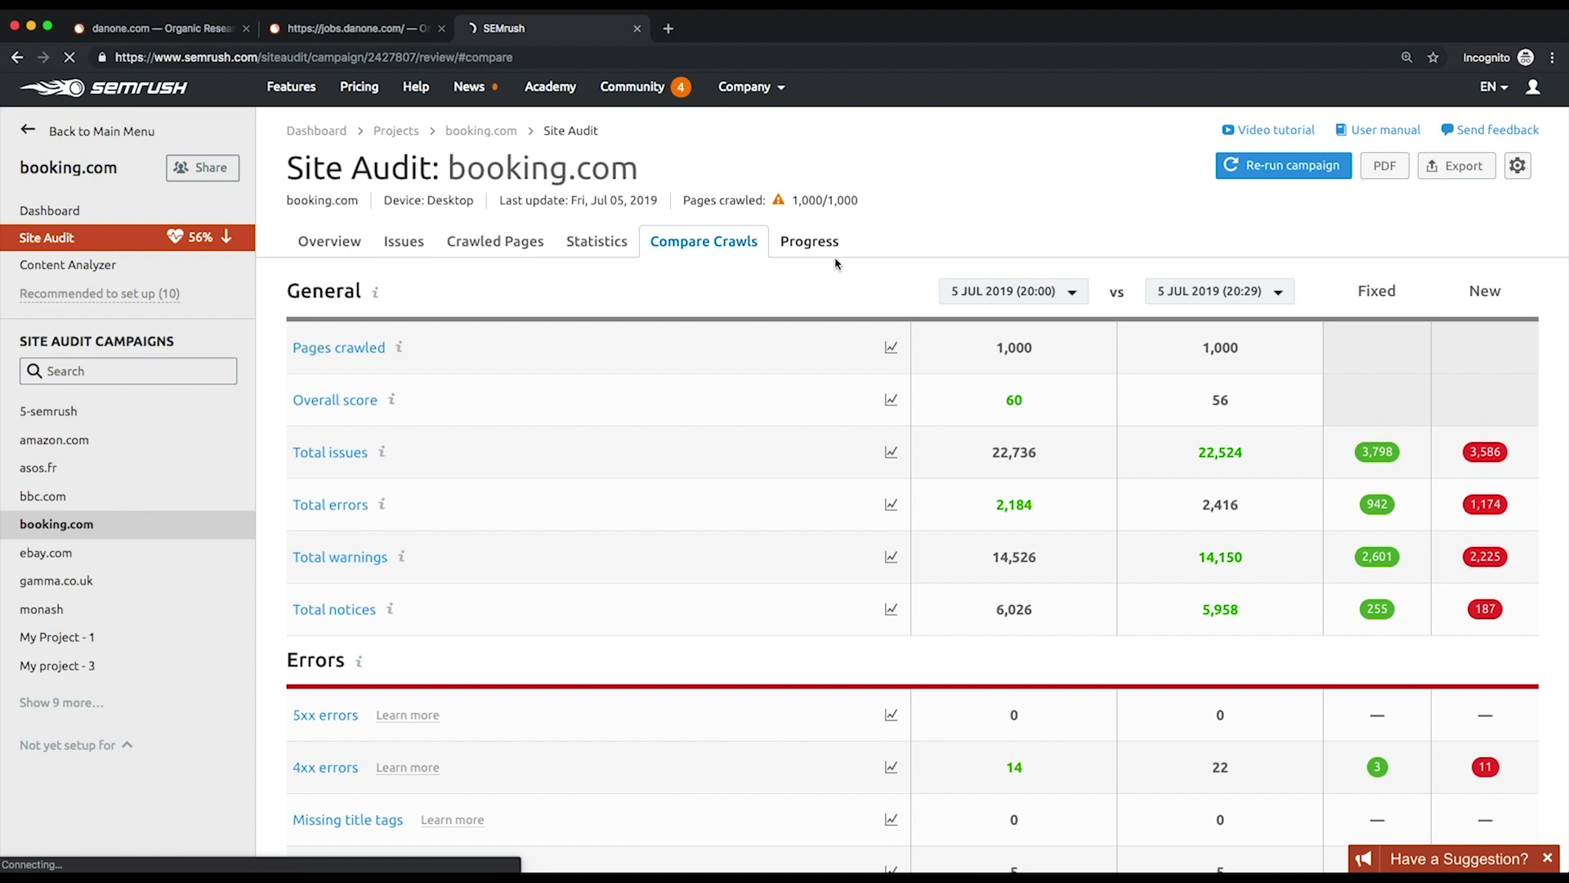
{"action": "left_click", "coordinate": [1013, 291]}
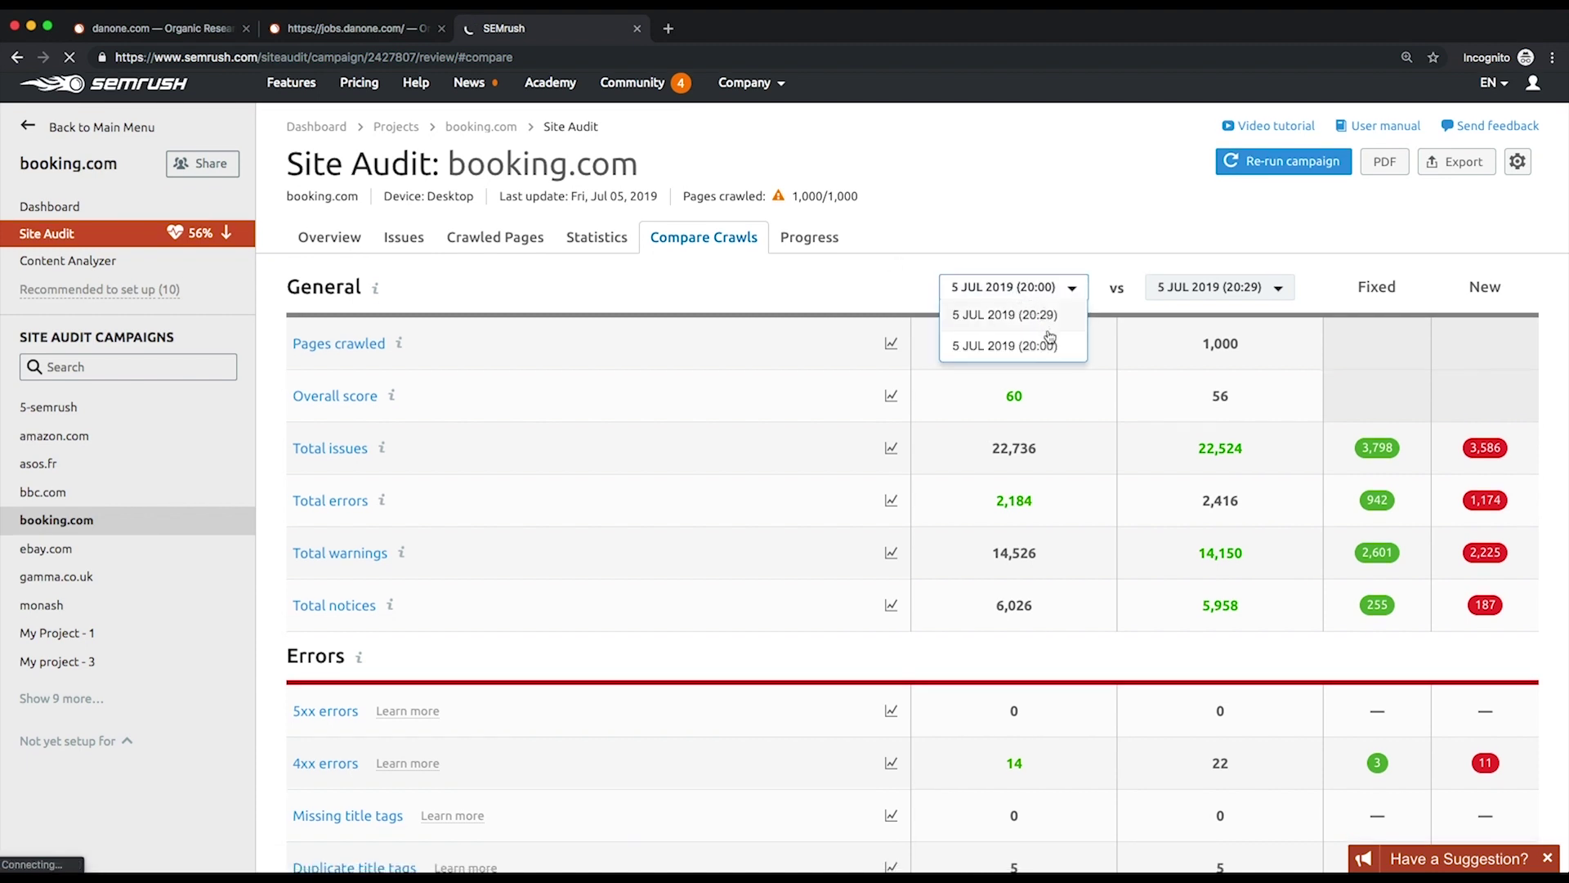
{"action": "left_click", "coordinate": [1018, 346]}
{"action": "left_click", "coordinate": [1219, 287]}
{"action": "left_click", "coordinate": [1218, 315]}
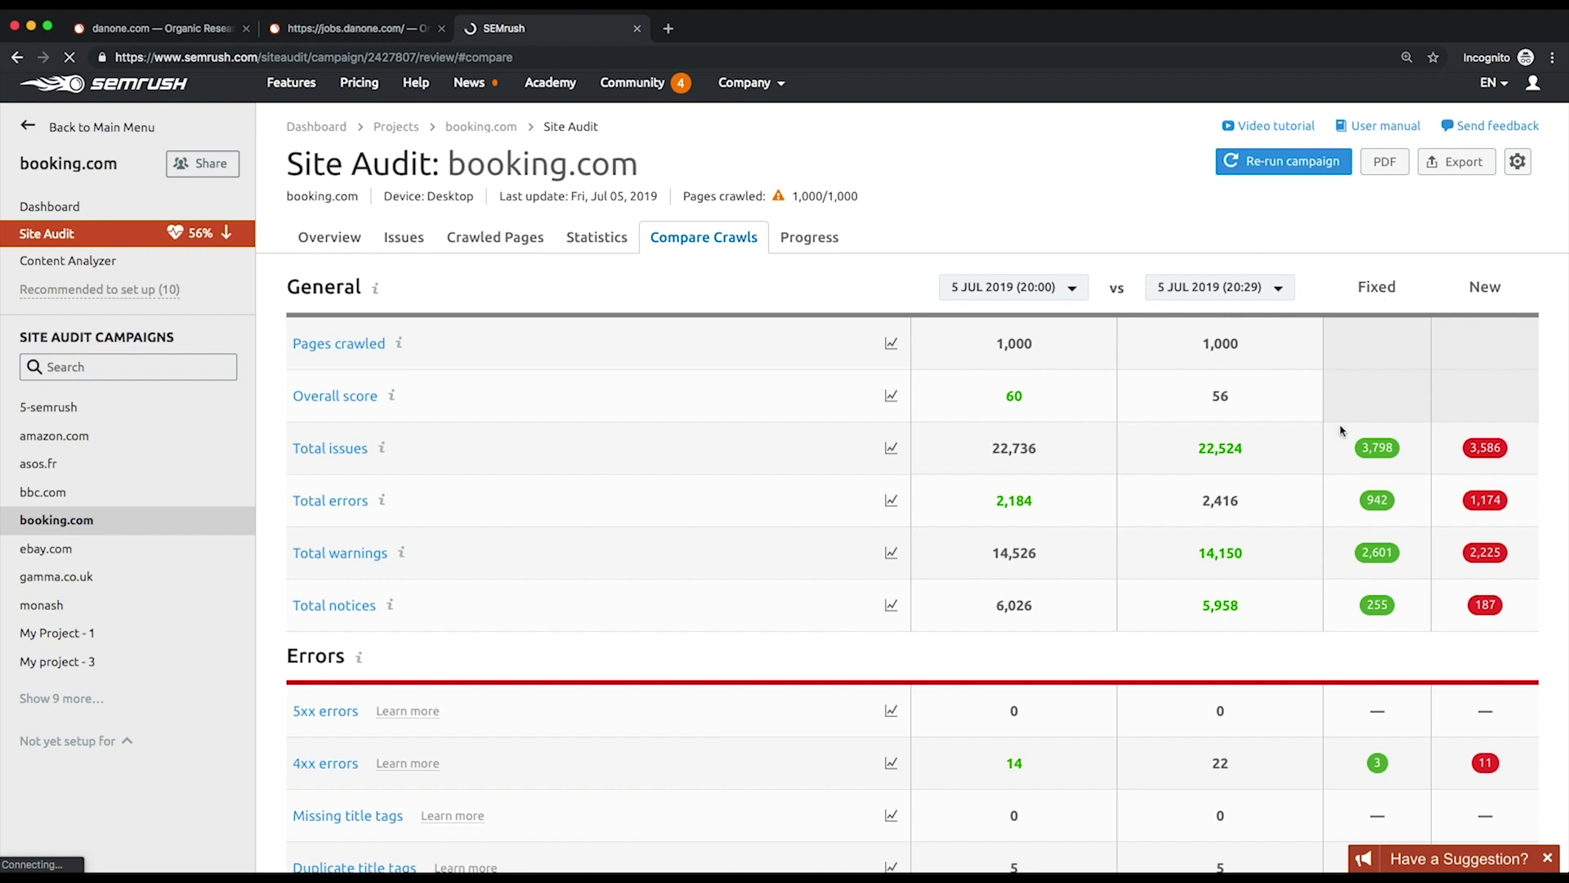
{"action": "scroll", "coordinate": [1341, 431], "scroll_direction": "down", "scroll_amount": 3}
{"action": "scroll", "coordinate": [1341, 429], "scroll_direction": "down", "scroll_amount": 3}
{"action": "scroll", "coordinate": [1341, 430], "scroll_direction": "down", "scroll_amount": 3}
{"action": "scroll", "coordinate": [1342, 430], "scroll_direction": "down", "scroll_amount": 3}
{"action": "scroll", "coordinate": [1341, 430], "scroll_direction": "down", "scroll_amount": 2}
{"action": "scroll", "coordinate": [1341, 431], "scroll_direction": "up", "scroll_amount": 5}
{"action": "scroll", "coordinate": [1341, 431], "scroll_direction": "up", "scroll_amount": 2}
{"action": "scroll", "coordinate": [1341, 430], "scroll_direction": "up", "scroll_amount": 3}
{"action": "scroll", "coordinate": [1341, 431], "scroll_direction": "up", "scroll_amount": 5}
Step: Chart only 4xx errors and hreflang value issues on Progress, dropping Total issues and broken links
{"action": "left_click", "coordinate": [810, 248]}
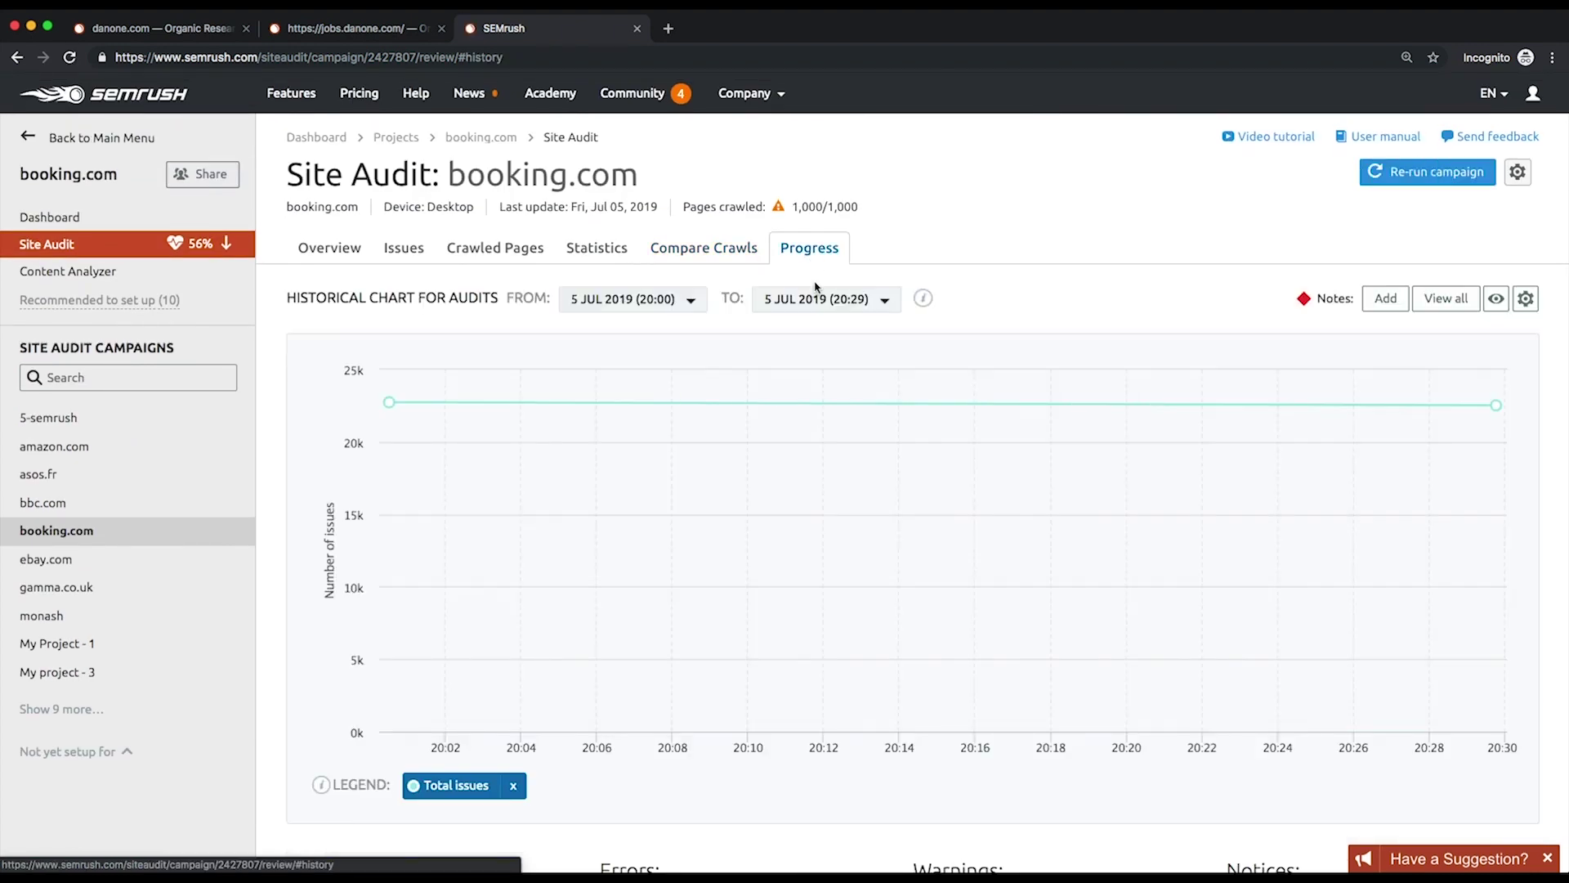
{"action": "scroll", "coordinate": [785, 404], "scroll_direction": "down", "scroll_amount": 3}
{"action": "scroll", "coordinate": [784, 405], "scroll_direction": "down", "scroll_amount": 3}
{"action": "left_click", "coordinate": [738, 543]}
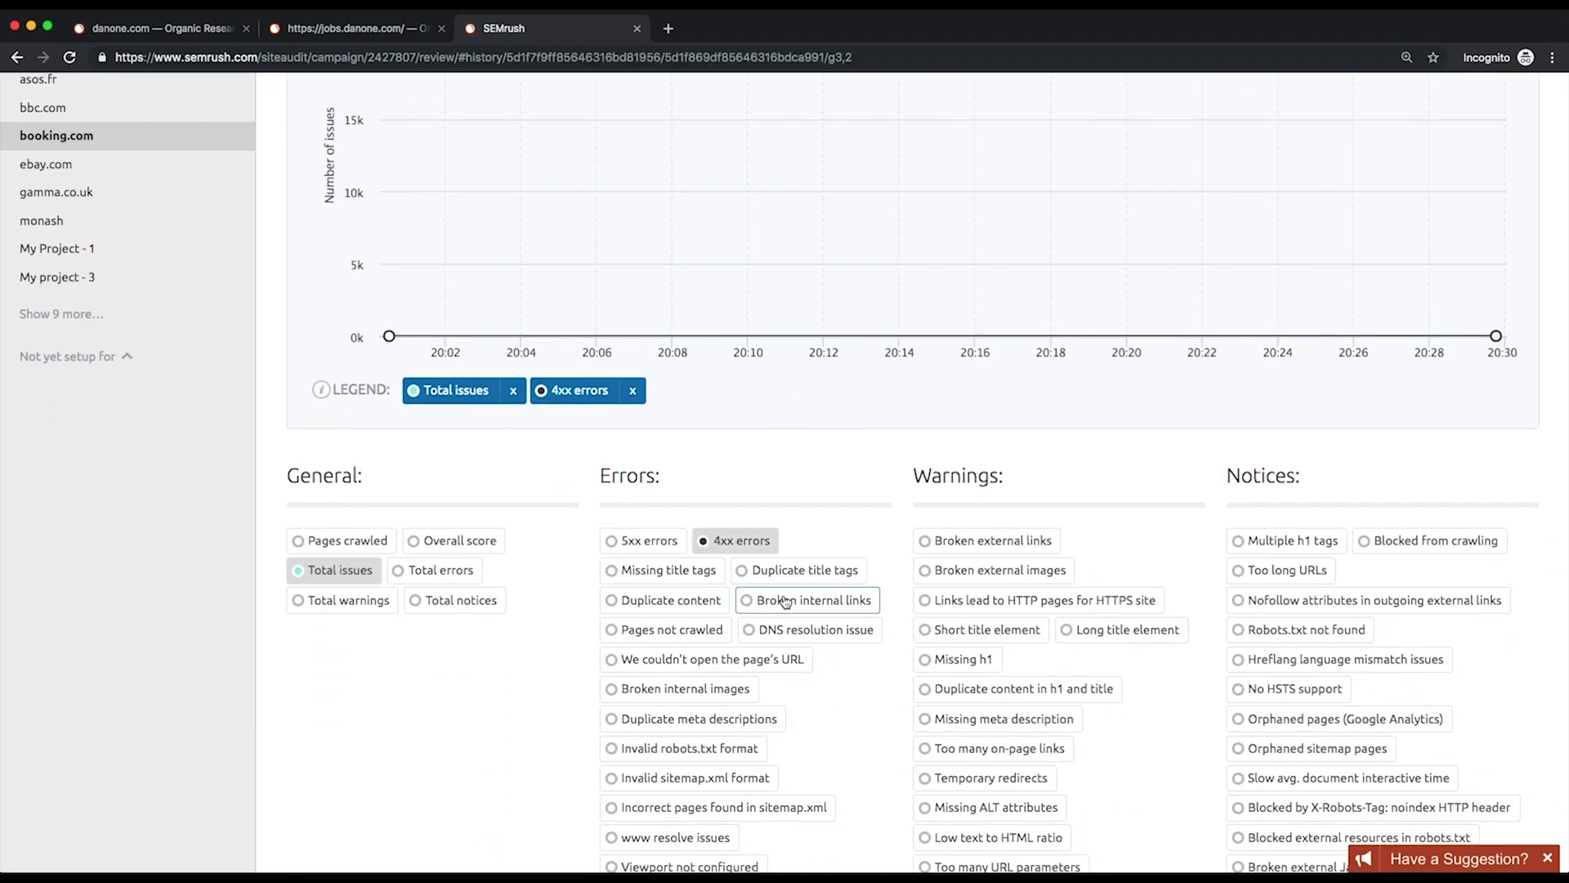
{"action": "left_click", "coordinate": [748, 601]}
{"action": "scroll", "coordinate": [790, 606], "scroll_direction": "down", "scroll_amount": 3}
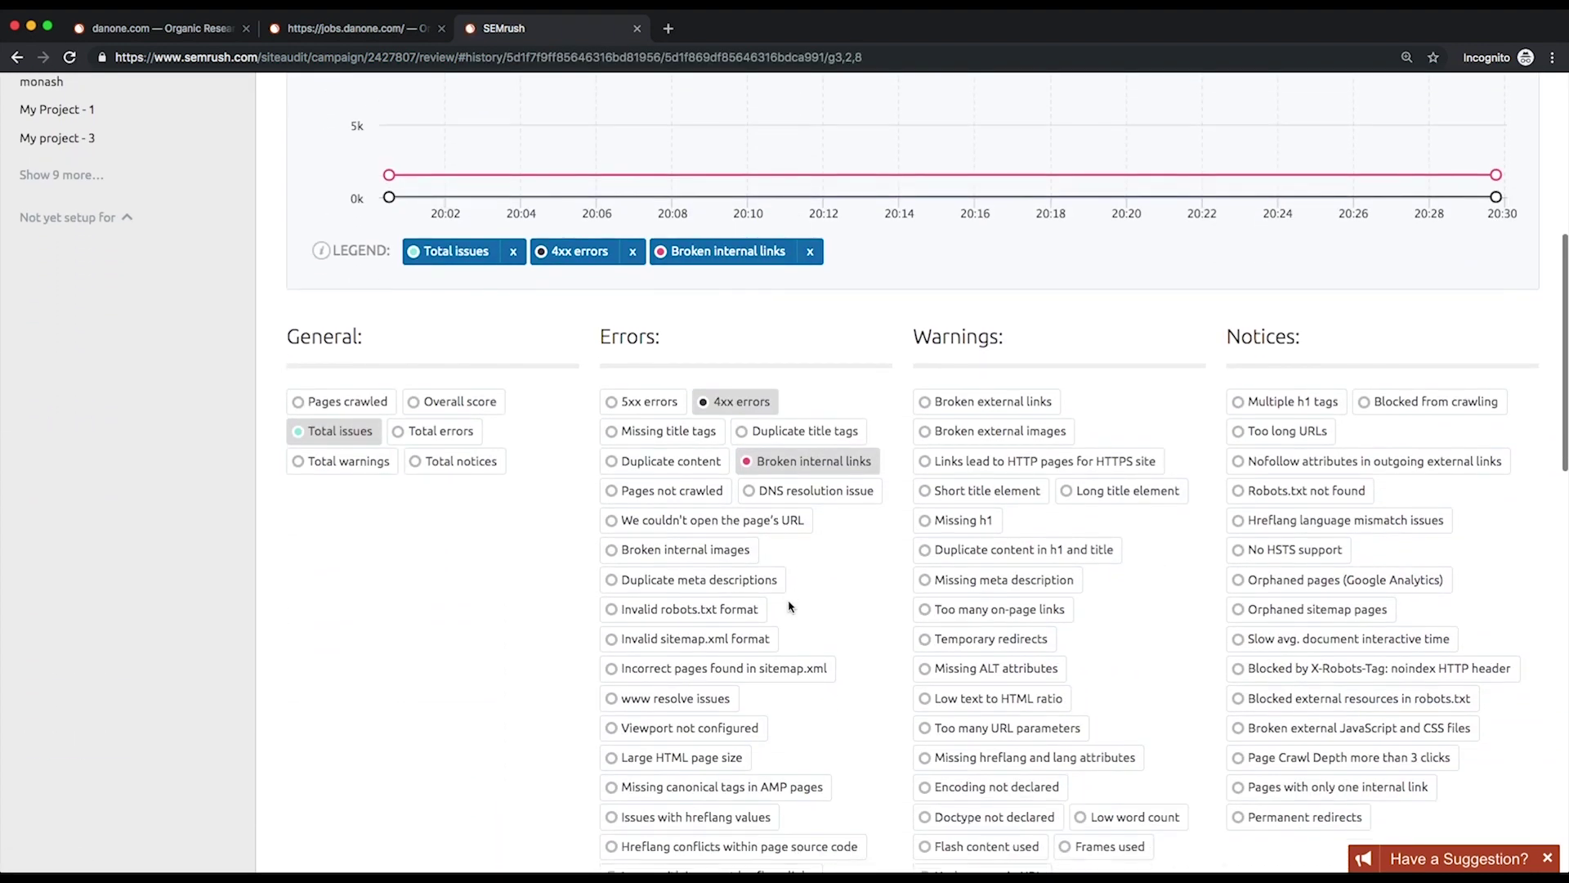
{"action": "left_click", "coordinate": [714, 816]}
{"action": "scroll", "coordinate": [714, 785], "scroll_direction": "up", "scroll_amount": 4}
{"action": "left_click", "coordinate": [514, 451]}
{"action": "scroll", "coordinate": [748, 491], "scroll_direction": "up", "scroll_amount": 4}
{"action": "left_click", "coordinate": [682, 646]}
{"action": "scroll", "coordinate": [795, 651], "scroll_direction": "up", "scroll_amount": 2}
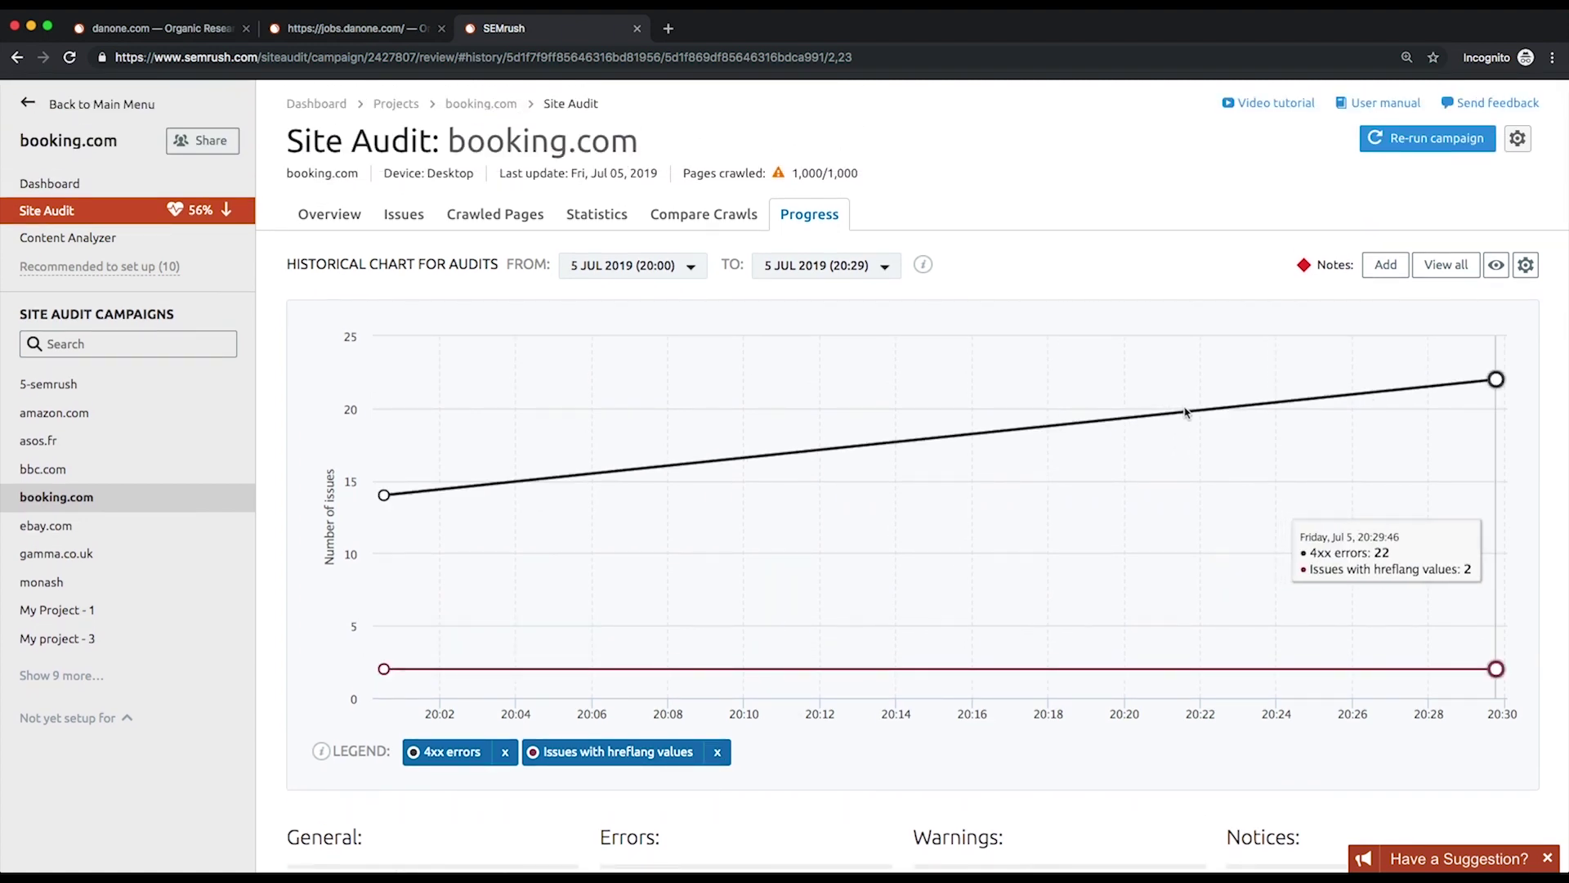
{"action": "scroll", "coordinate": [1158, 415], "scroll_direction": "up", "scroll_amount": 1}
{"action": "left_click", "coordinate": [1386, 286]}
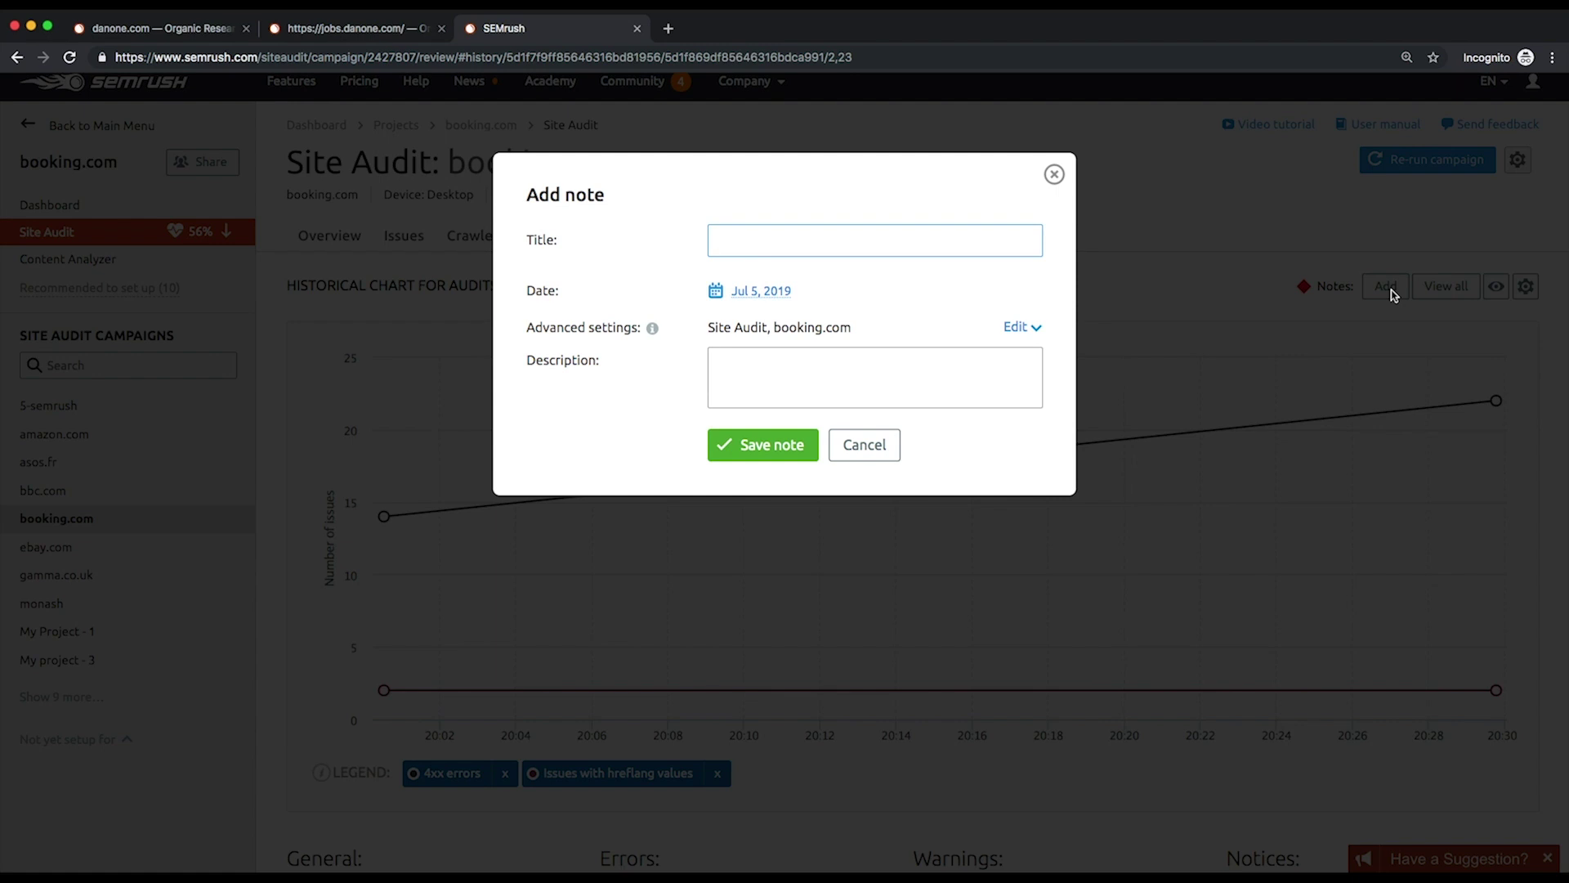